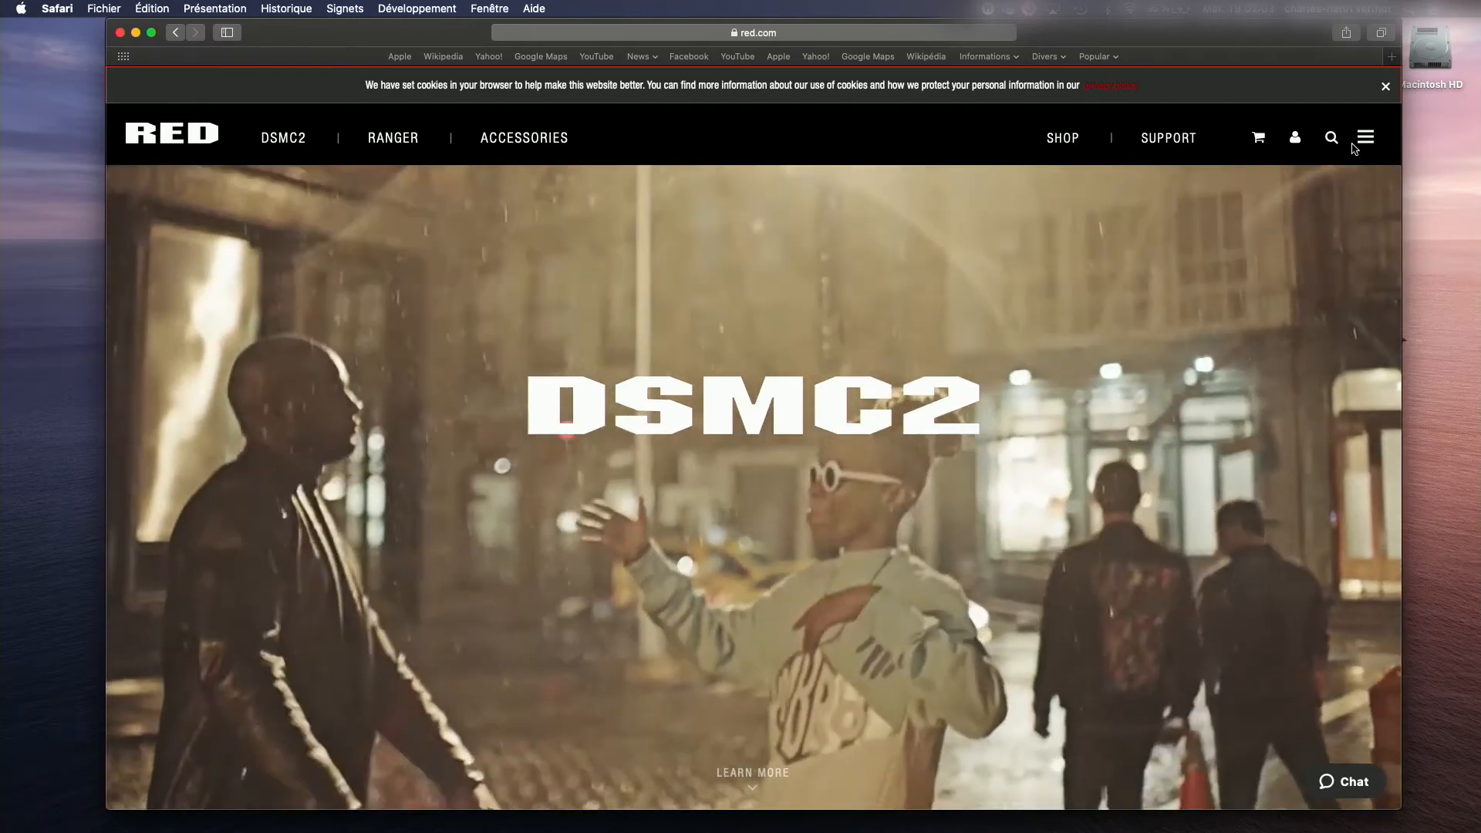
Step: Open the Downloads page on the RED website and browse the product downloads list
left_click(1364, 143)
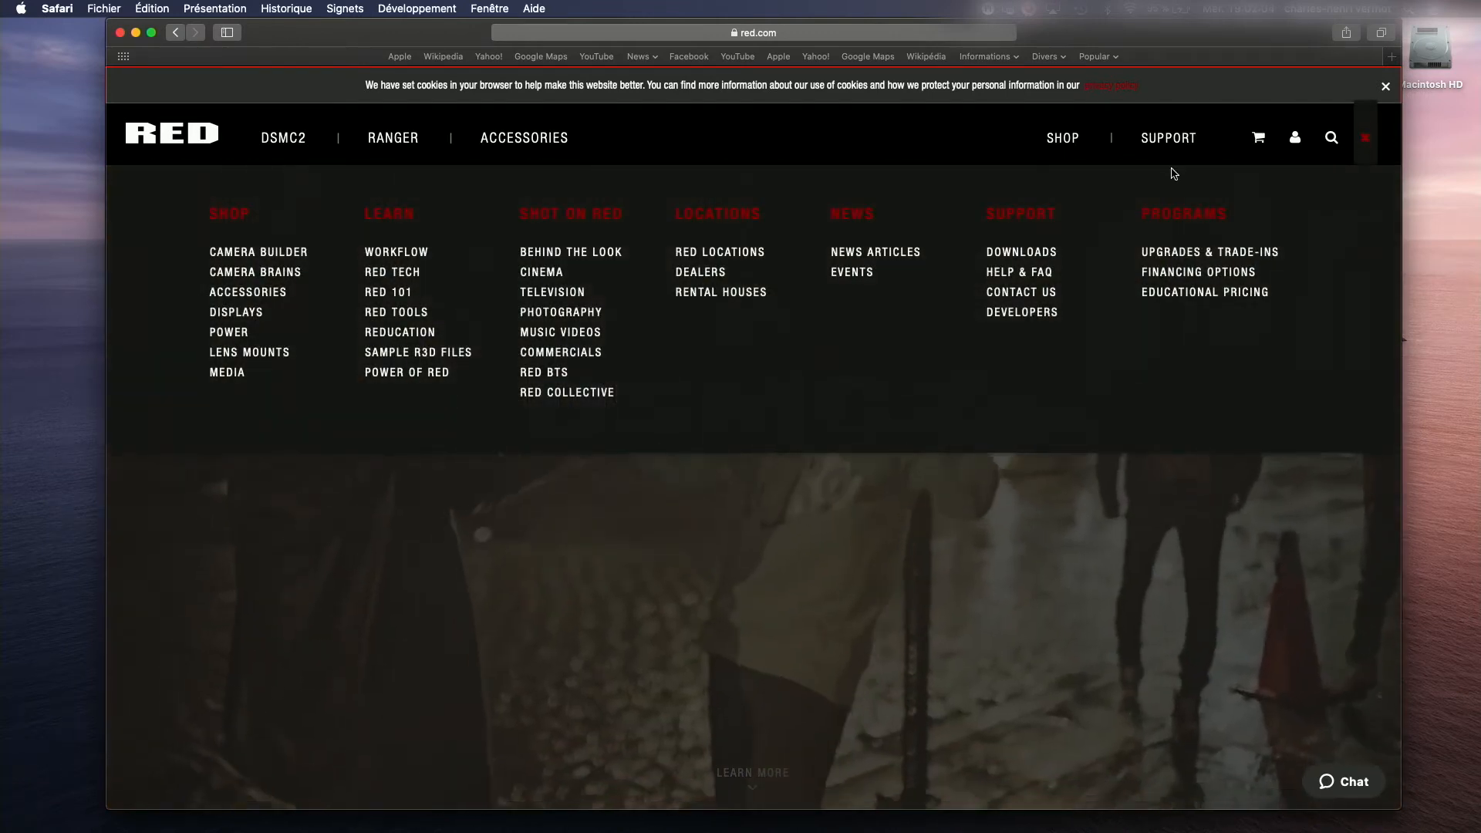
left_click(1035, 258)
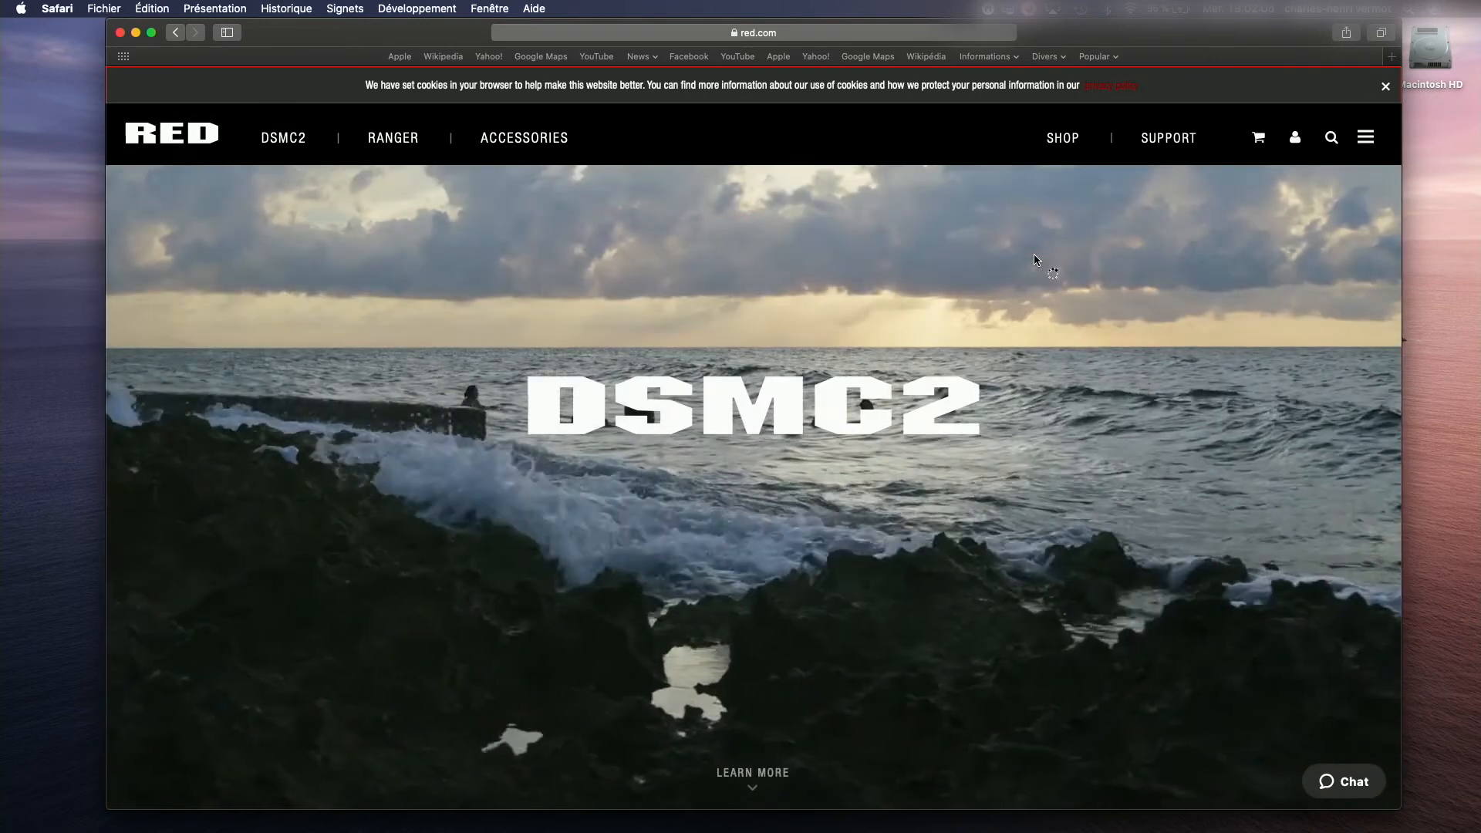
scroll(760, 540, "down", 2)
scroll(758, 549, "down", 6)
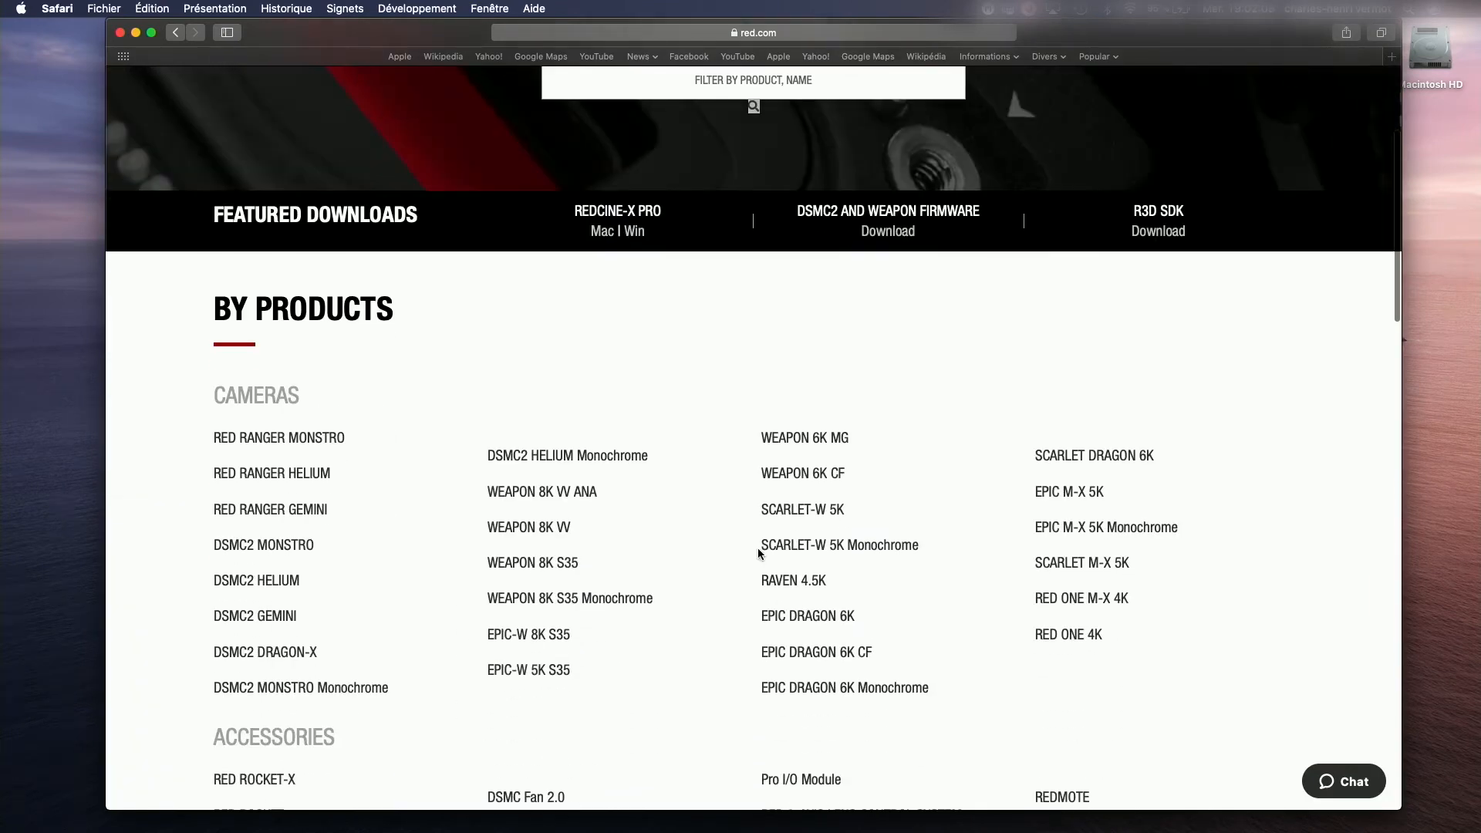
scroll(758, 549, "down", 7)
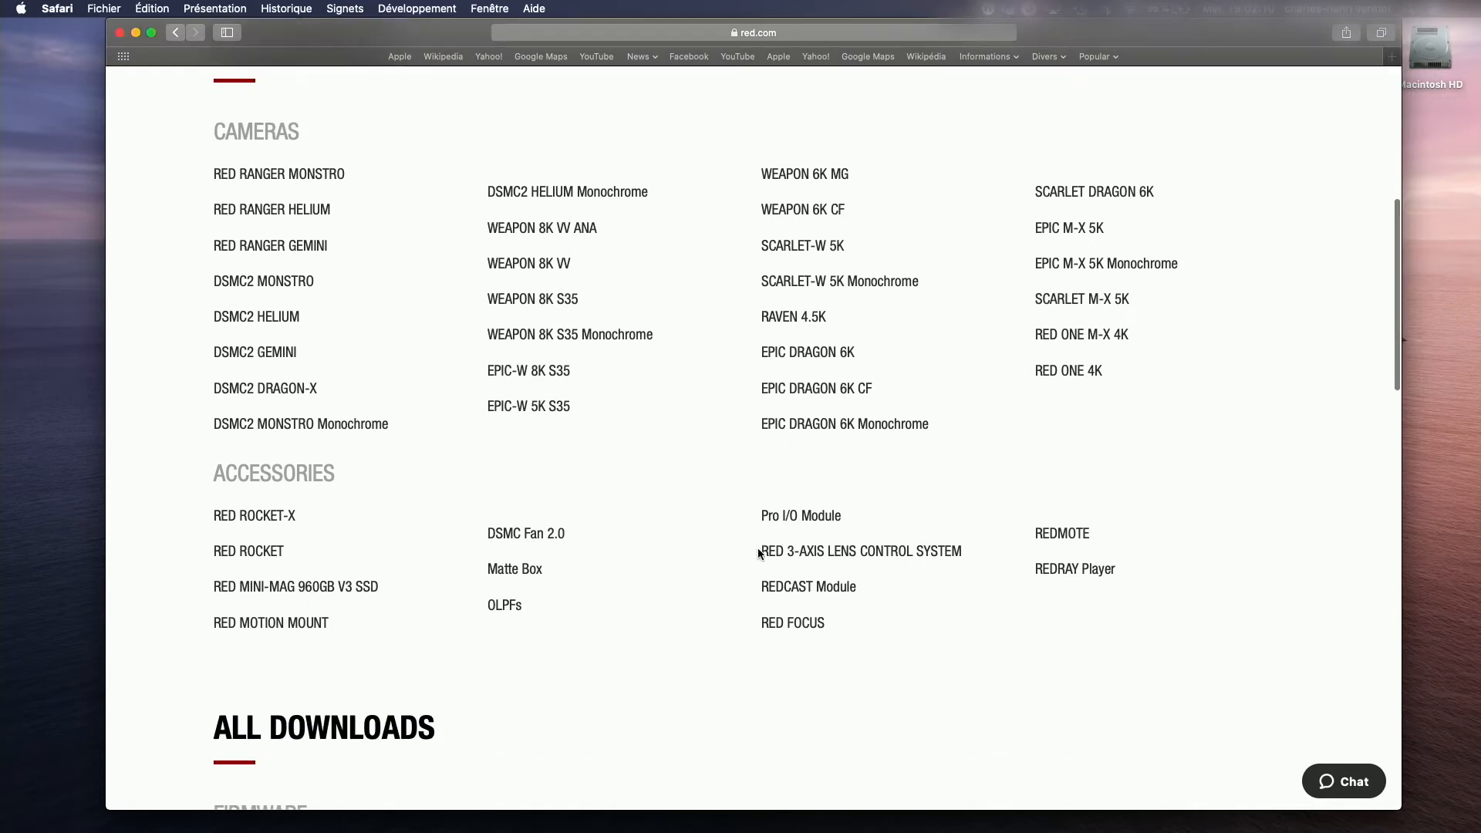
scroll(758, 553, "down", 2)
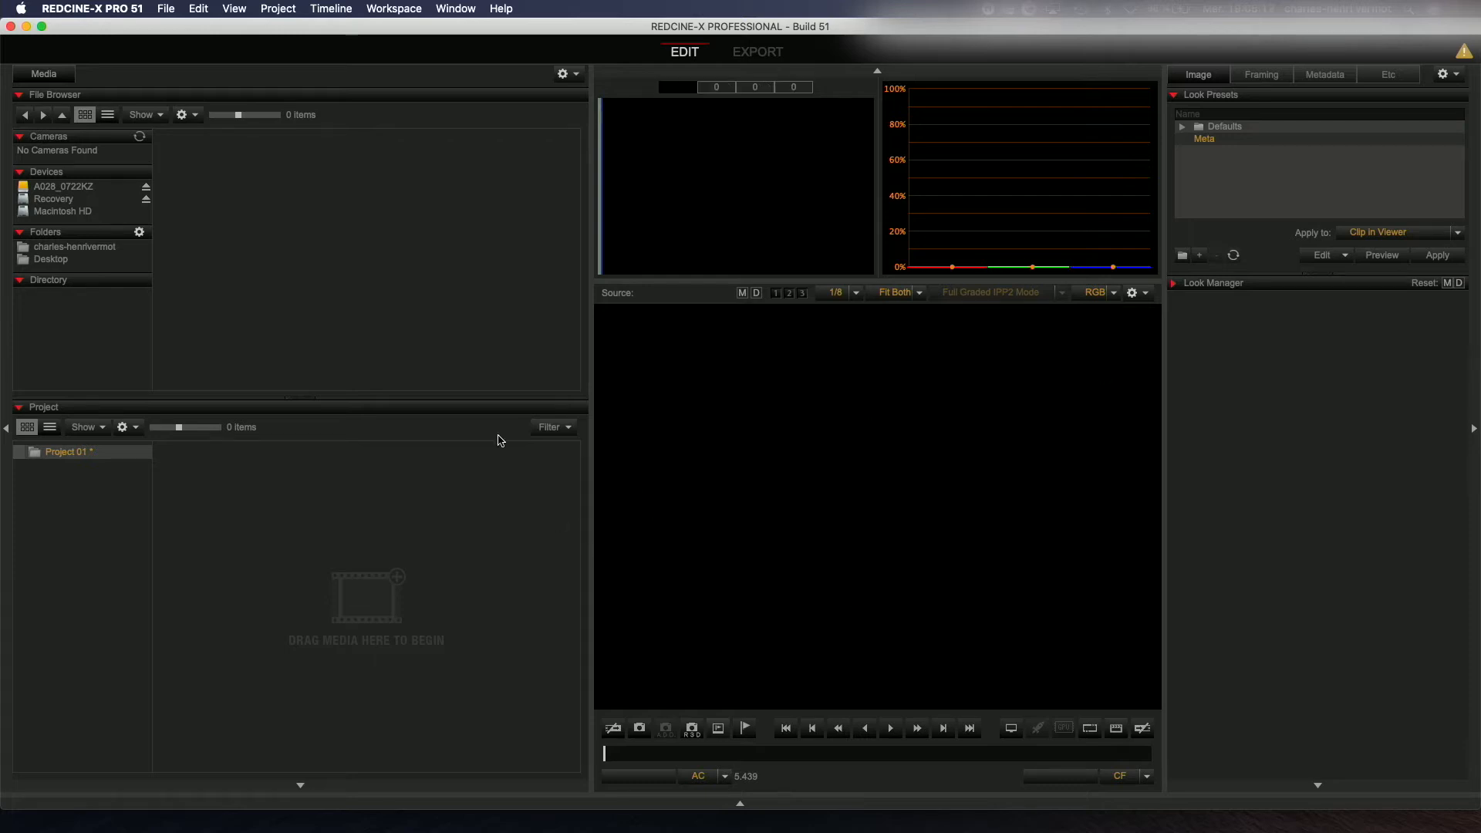
Step: Open the A028_0722KZ card and load clip A028_C008_0722WU into the viewer
left_click(57, 188)
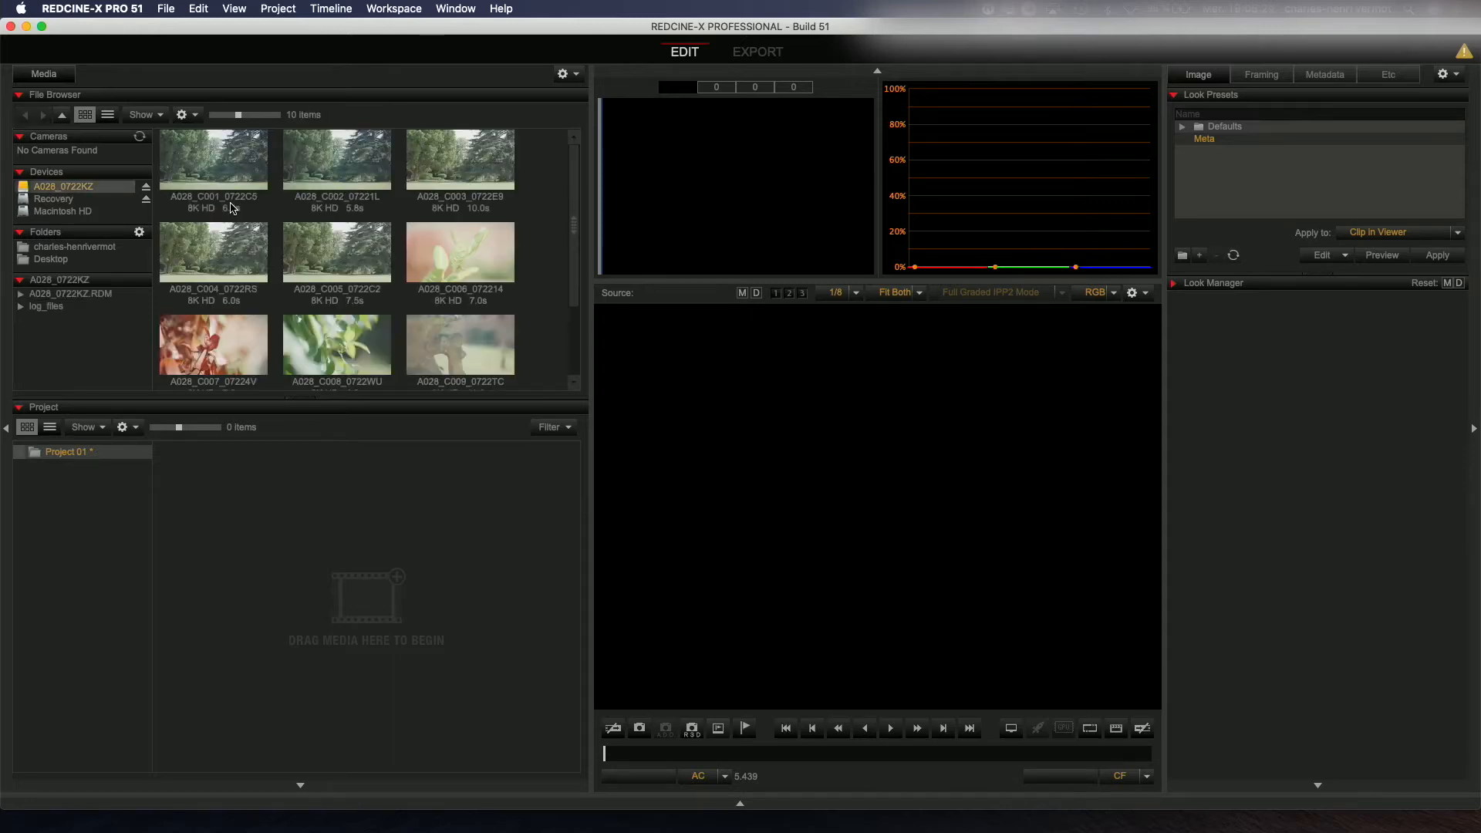
scroll(230, 207, "down", 3)
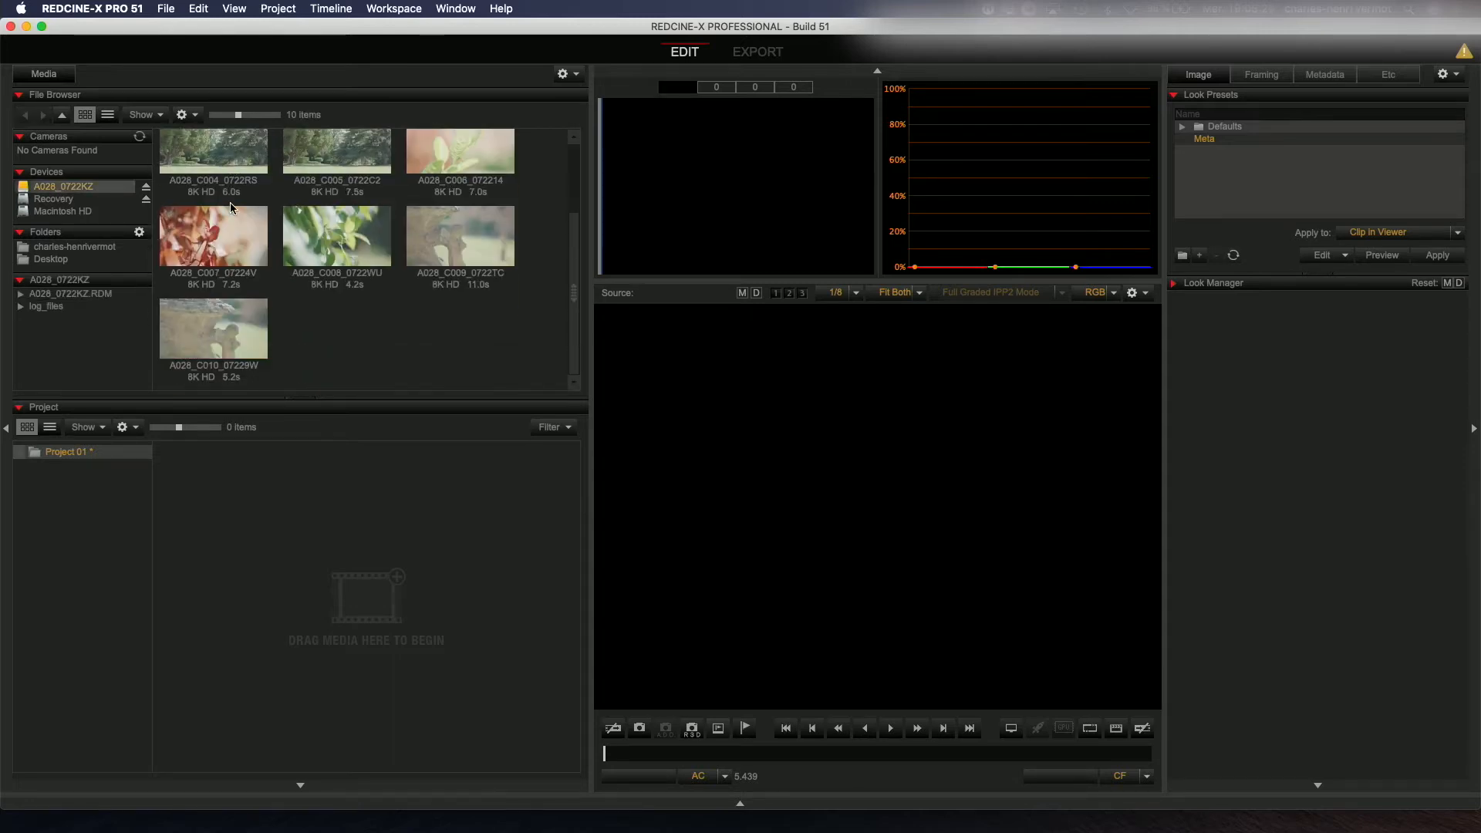
scroll(231, 207, "up", 3)
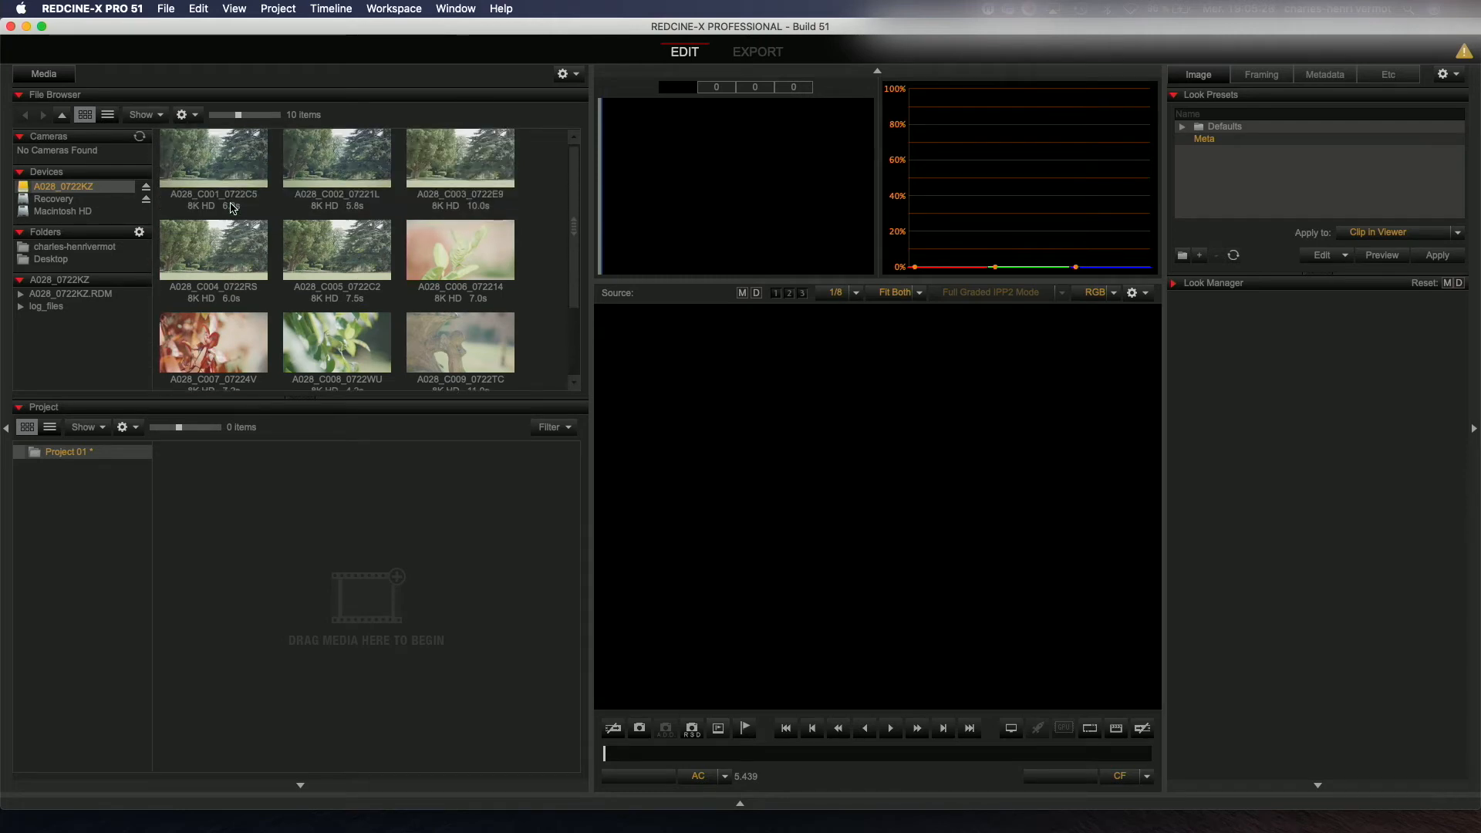
scroll(357, 309, "down", 3)
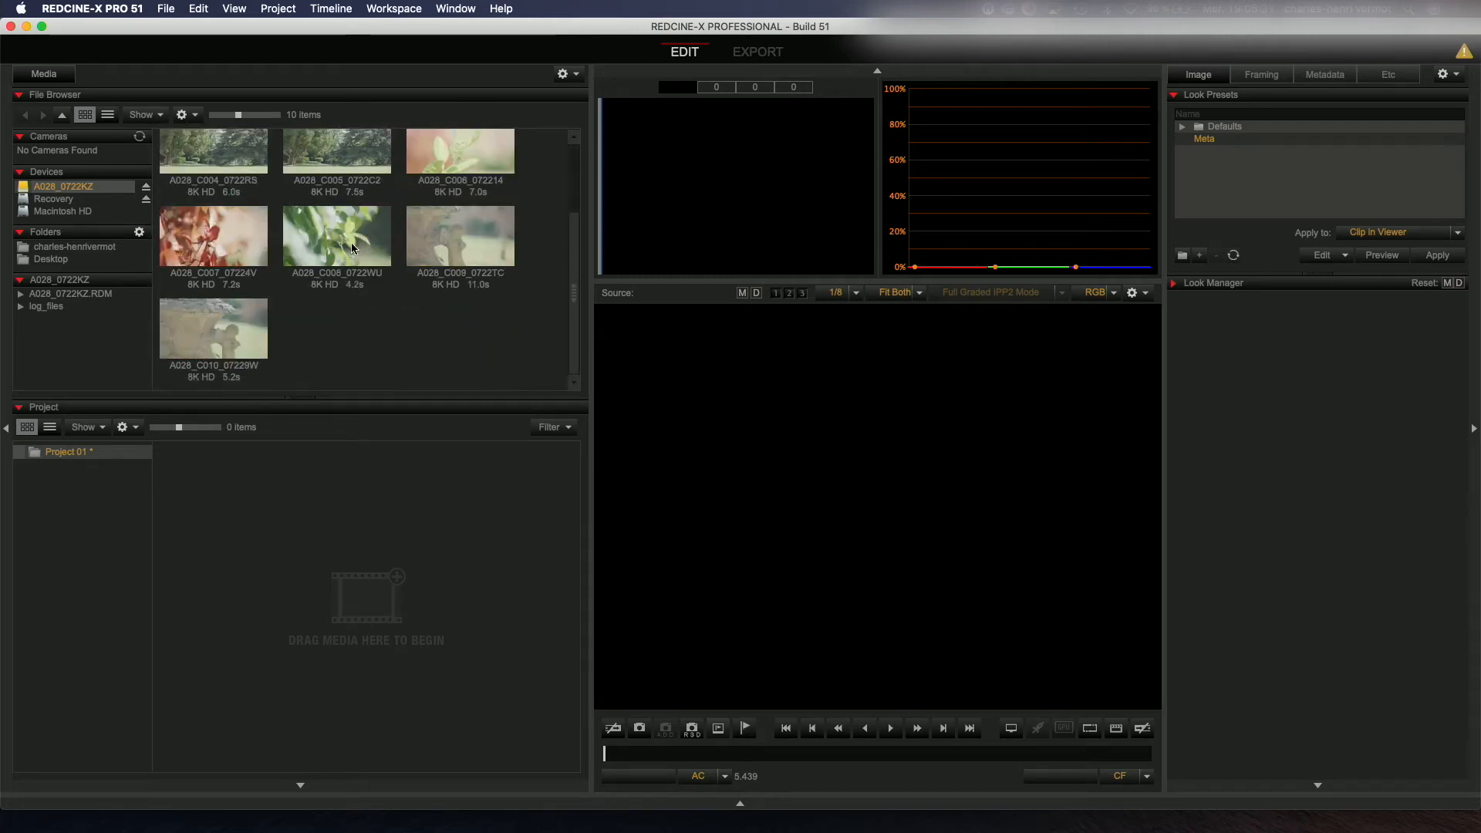
left_click_drag(351, 247, 834, 504)
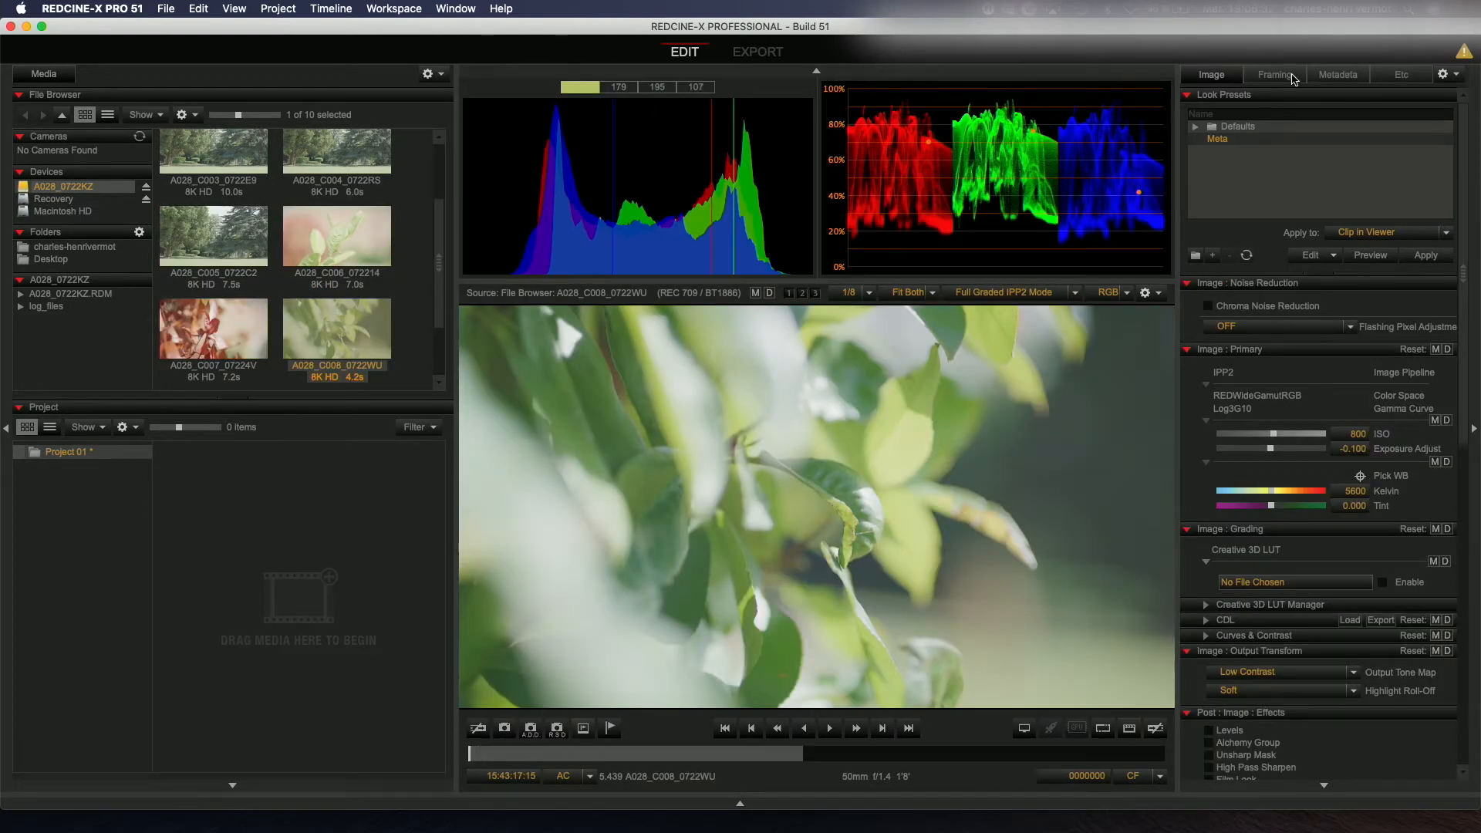
Step: Set the clip's ISO to 320 in the primary image settings
left_click(1353, 77)
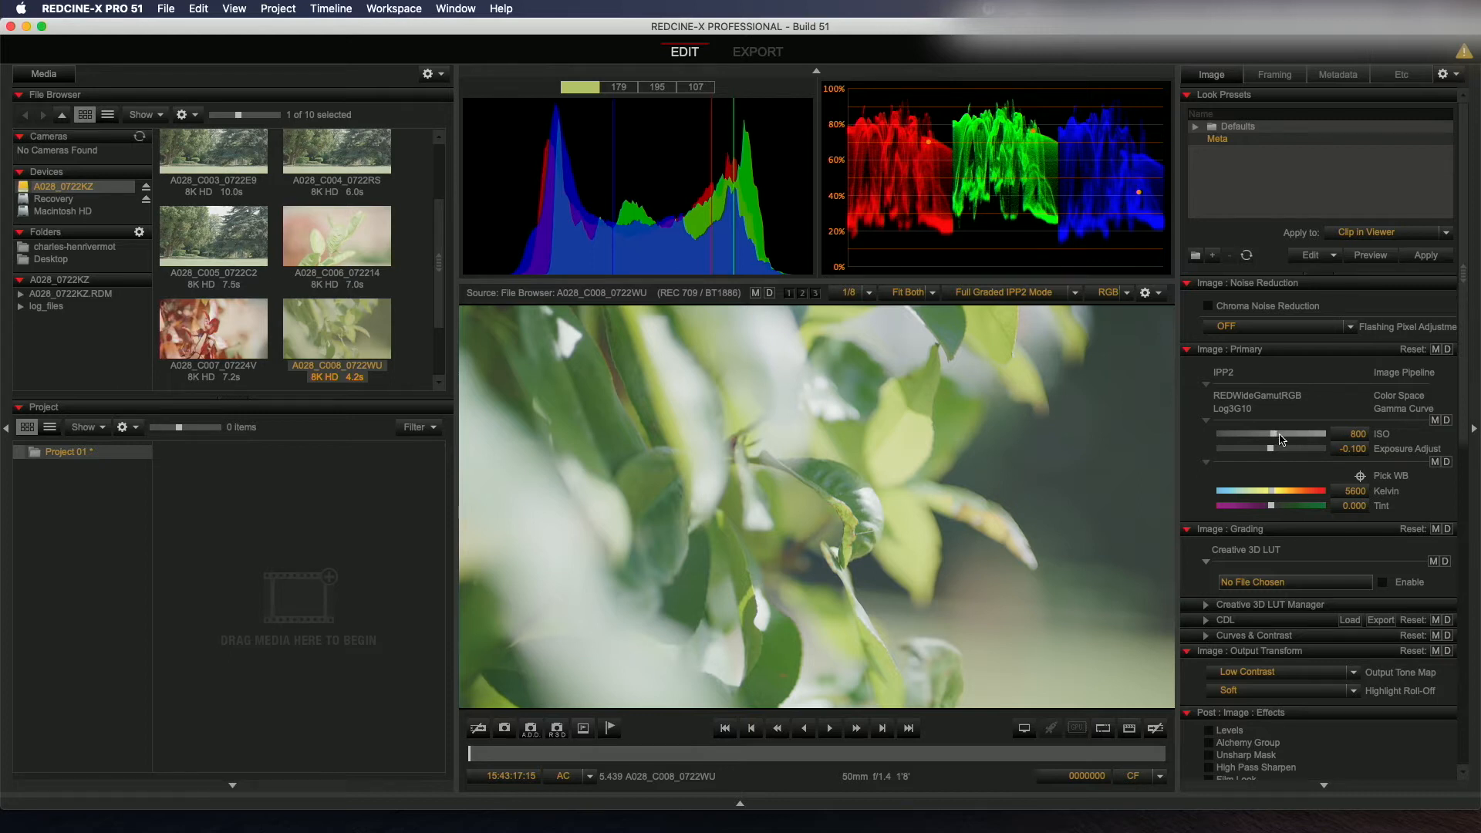
mouse_move(1265, 436)
left_mouse_down()
mouse_move(1249, 437)
mouse_move(1265, 437)
left_mouse_up()
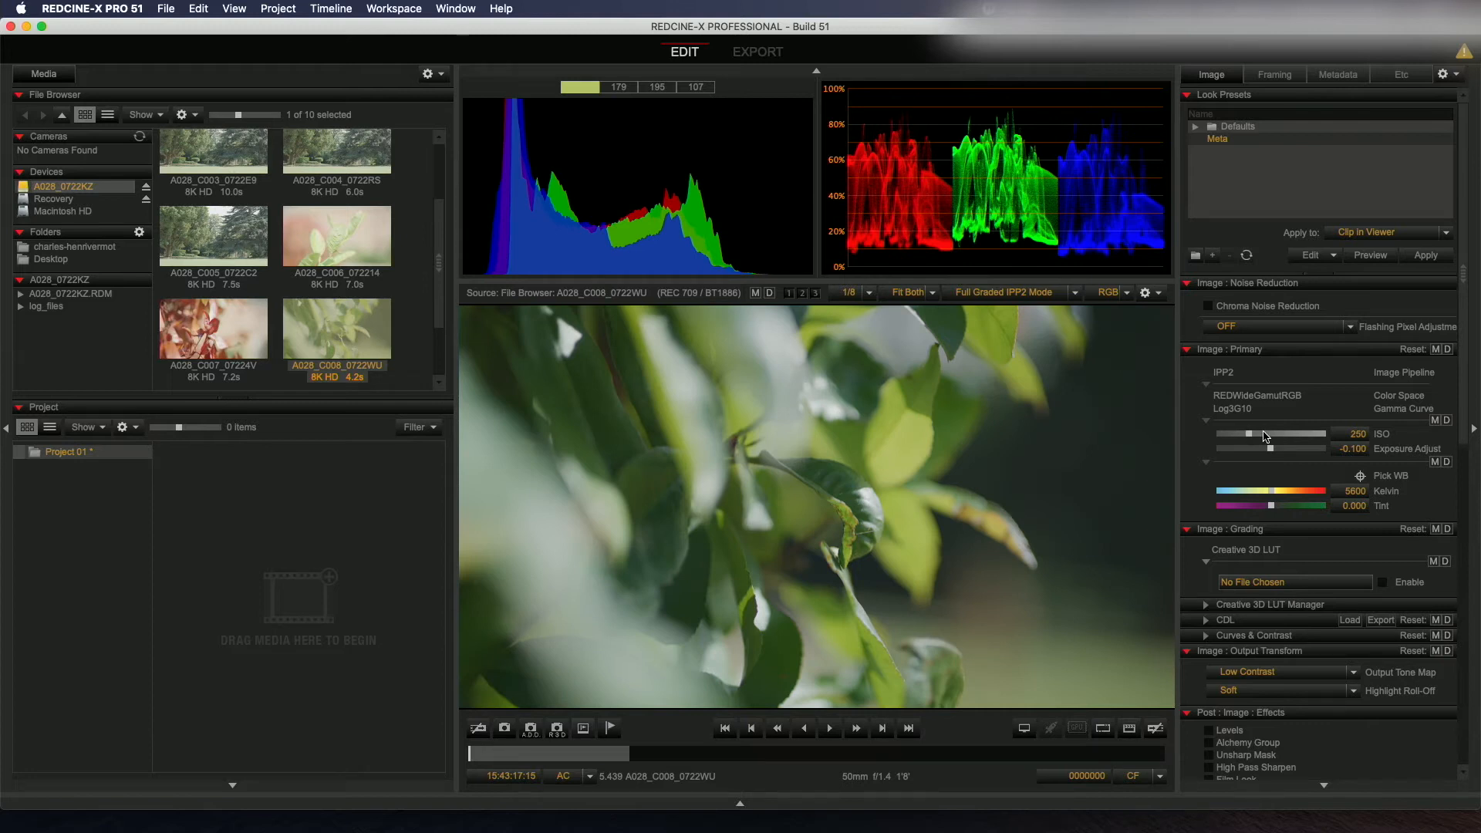
left_click(1256, 435)
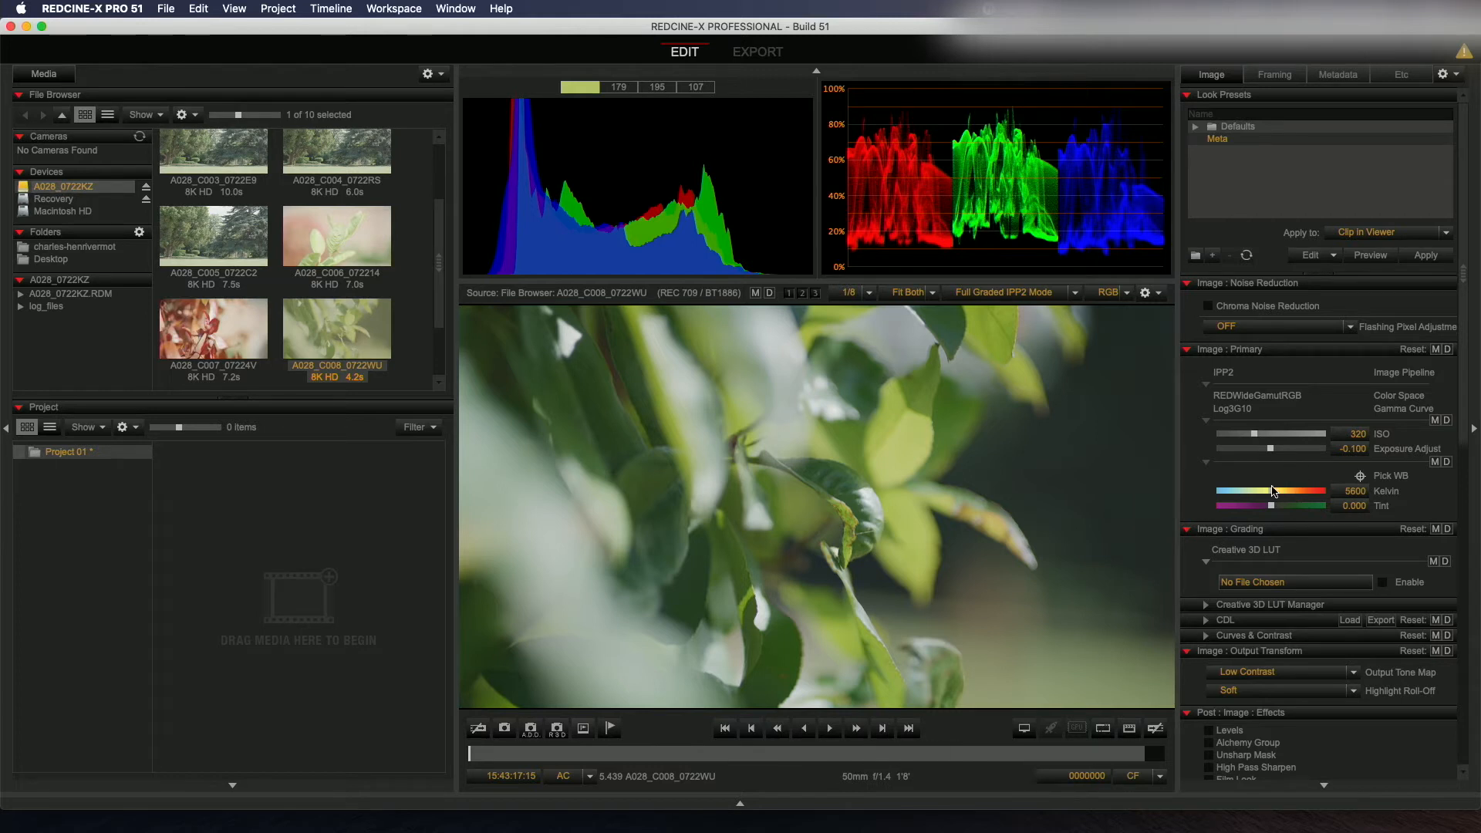
Step: Adjust white balance to 7188 Kelvin and tint to about 25.37
left_click_drag(1273, 491, 1295, 495)
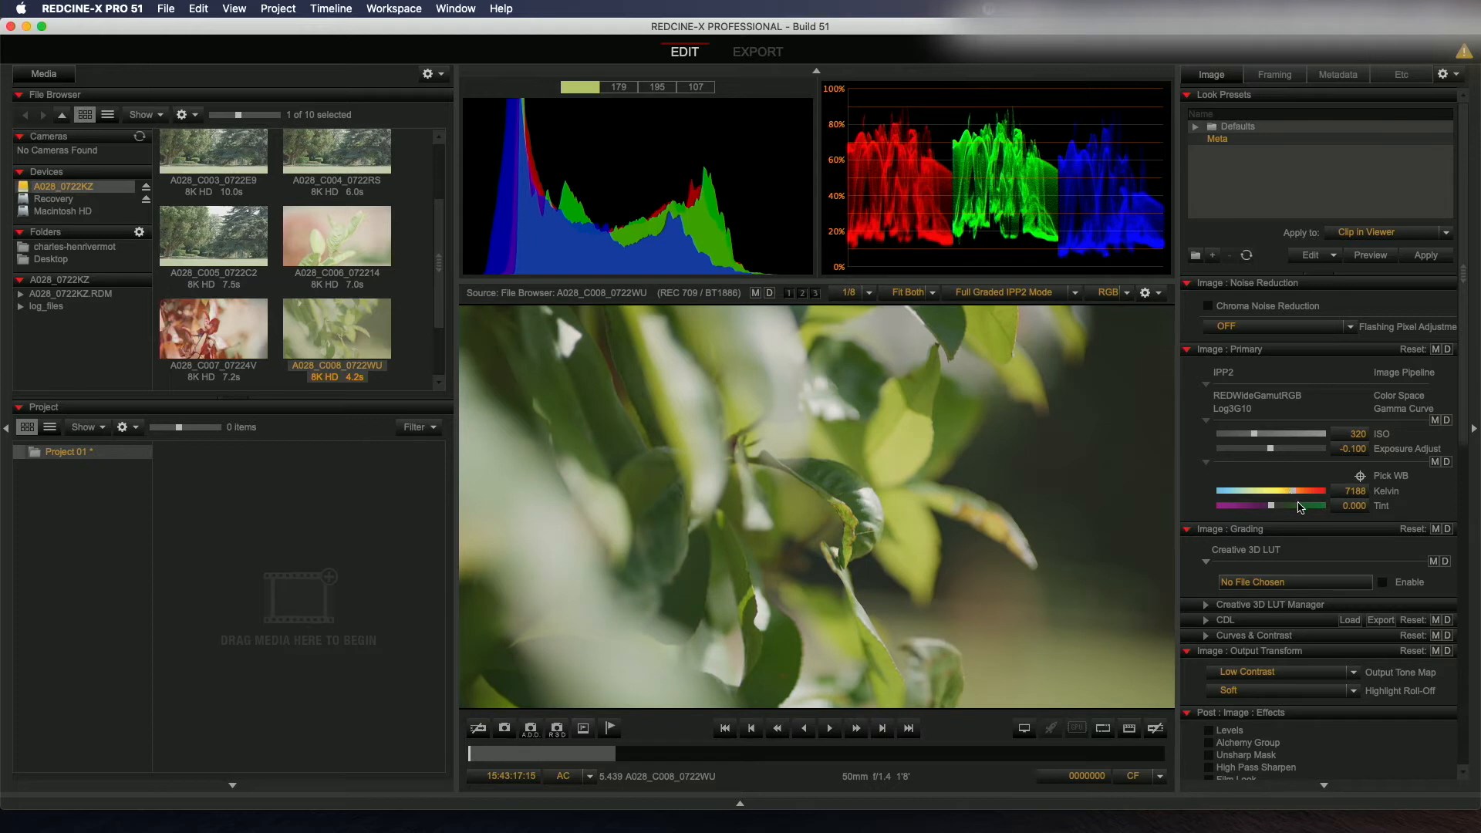
left_click(1285, 506)
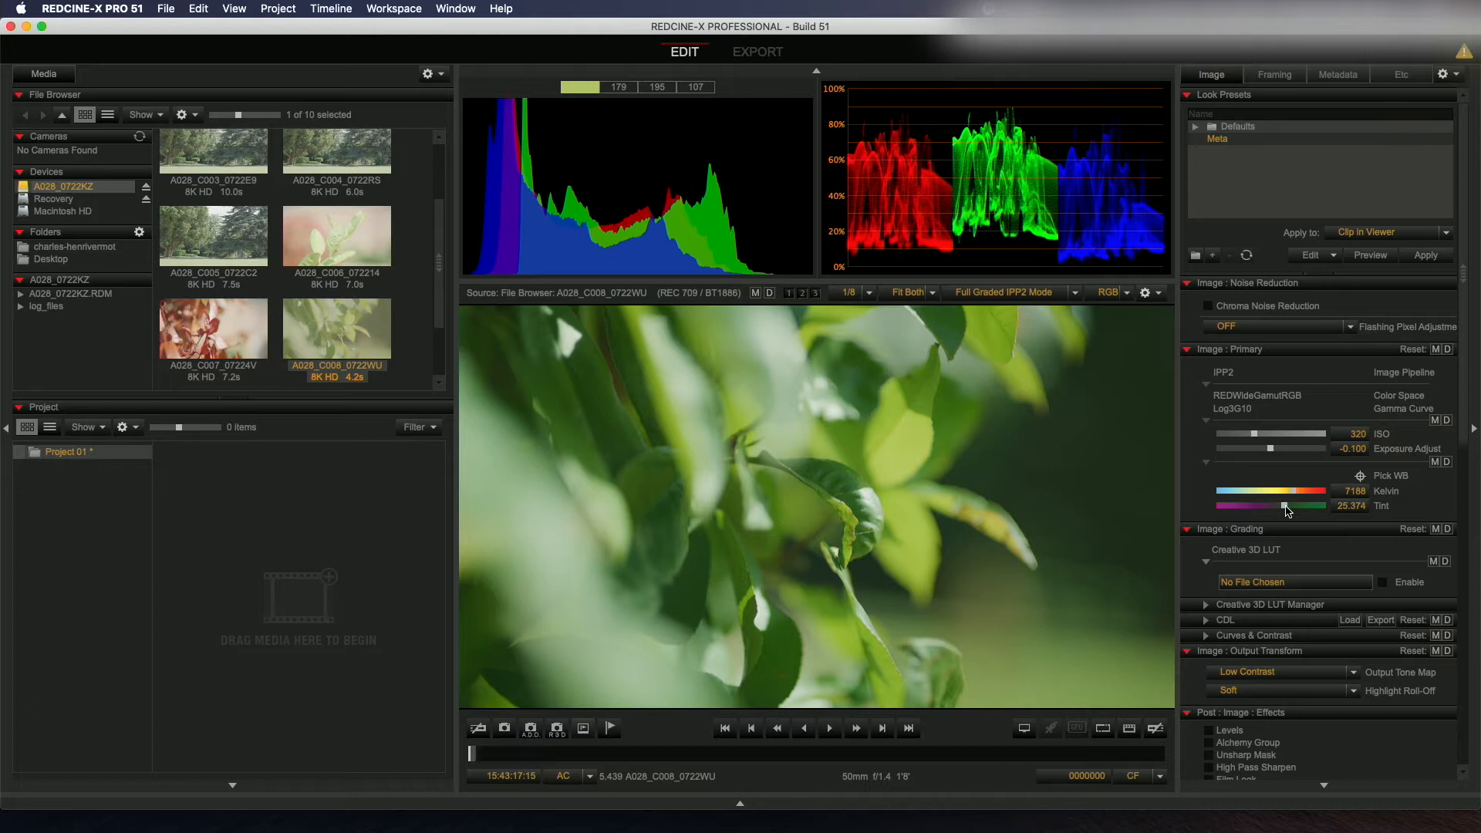
Step: Expand the Creative 3D LUT Manager and CDL sections and review the CDL grading controls
scroll(1397, 461, "down", 5)
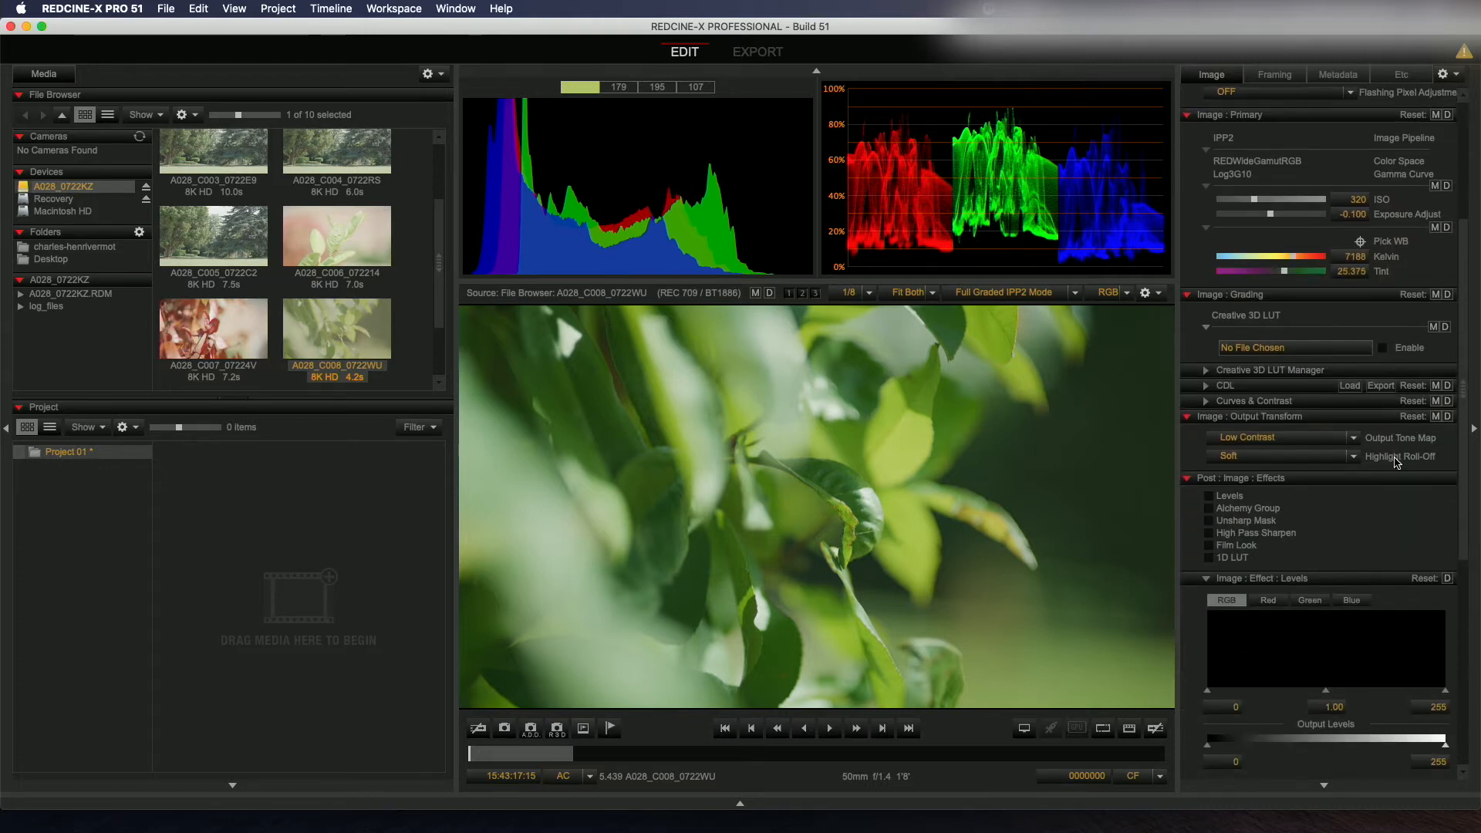
scroll(1396, 462, "down", 1)
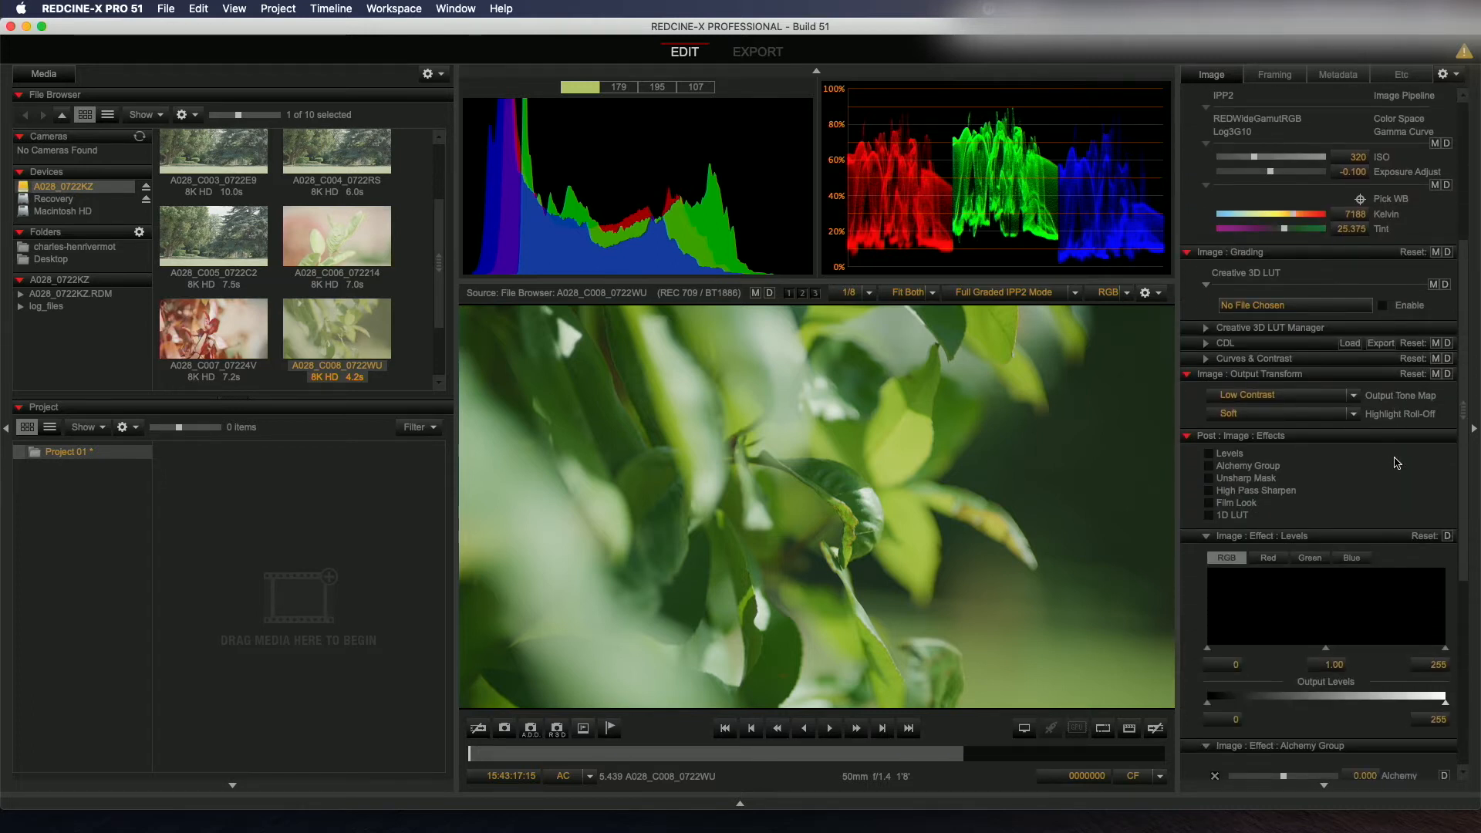
left_click(1205, 329)
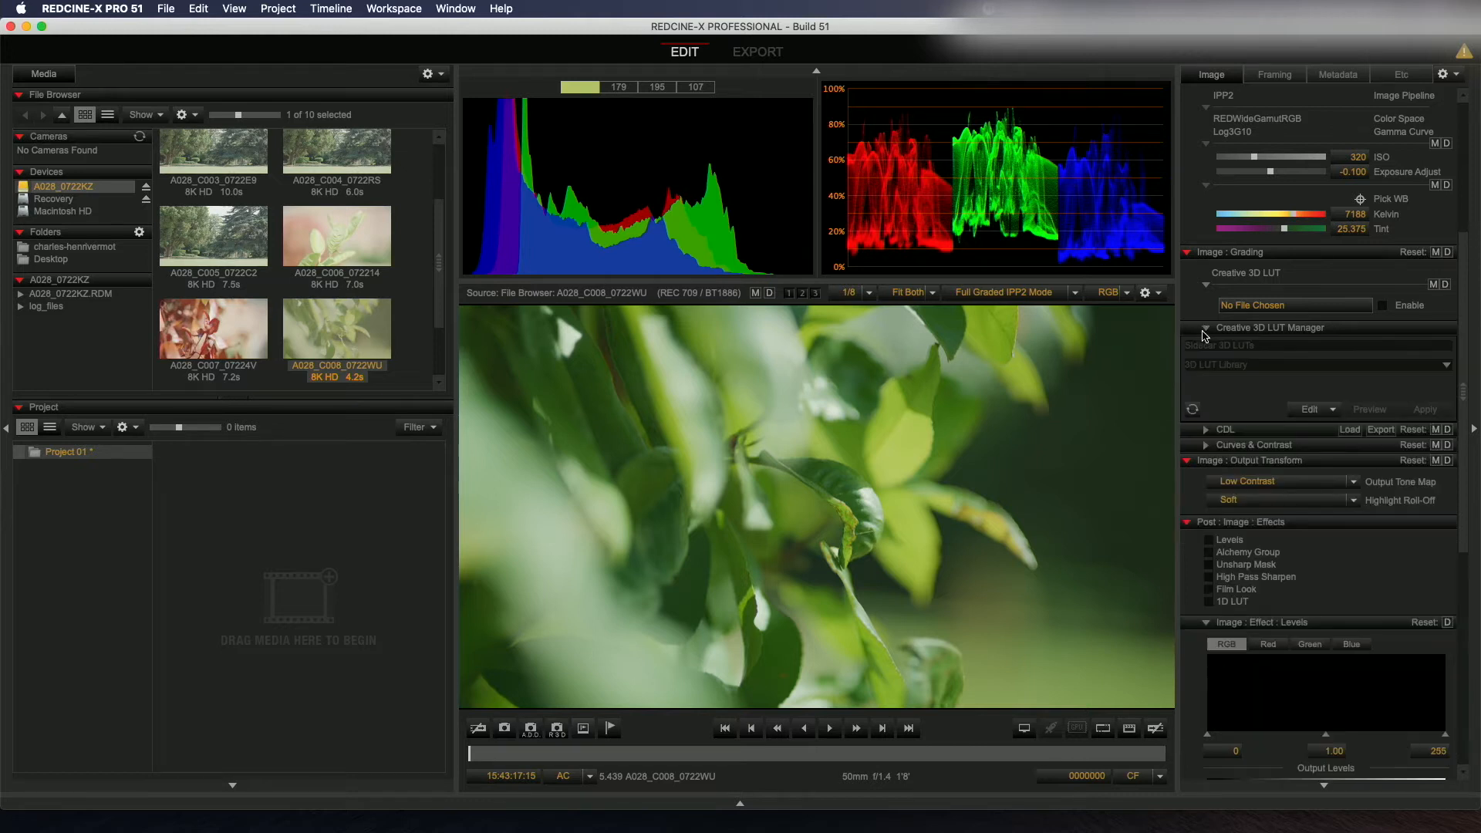
left_click(1206, 429)
scroll(1250, 531, "down", 4)
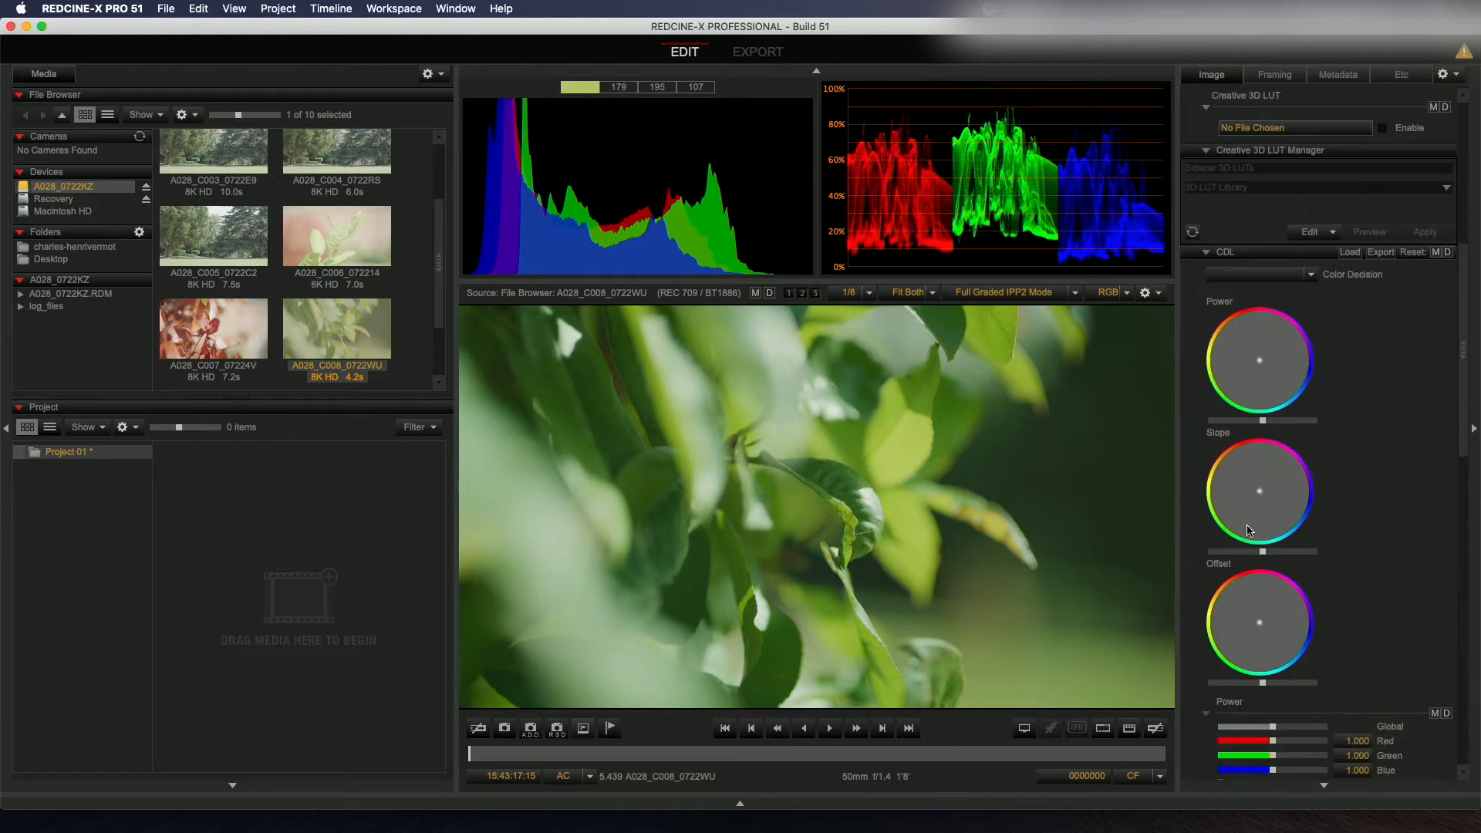
scroll(1249, 531, "down", 3)
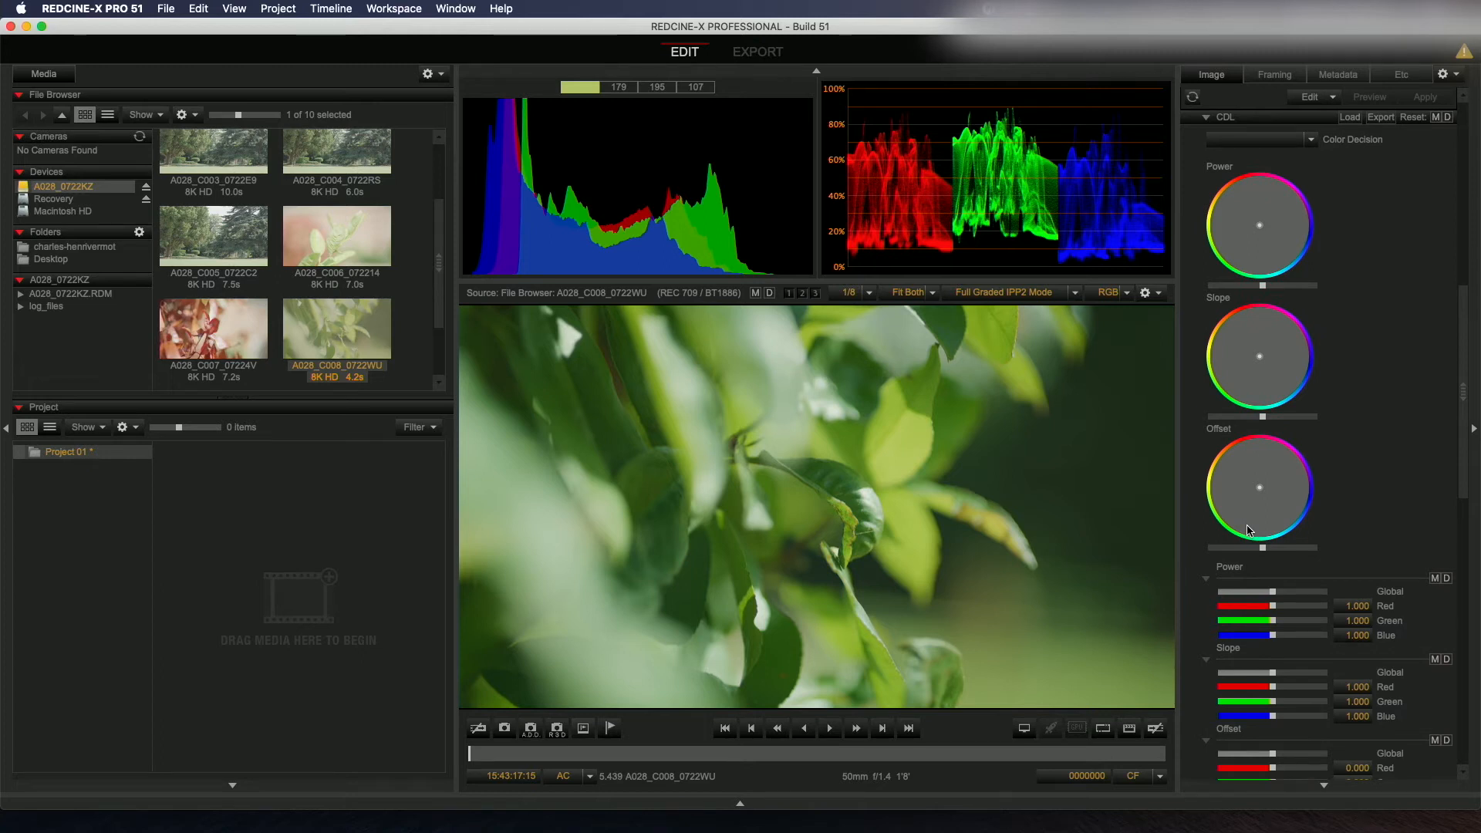
scroll(1340, 405, "down", 8)
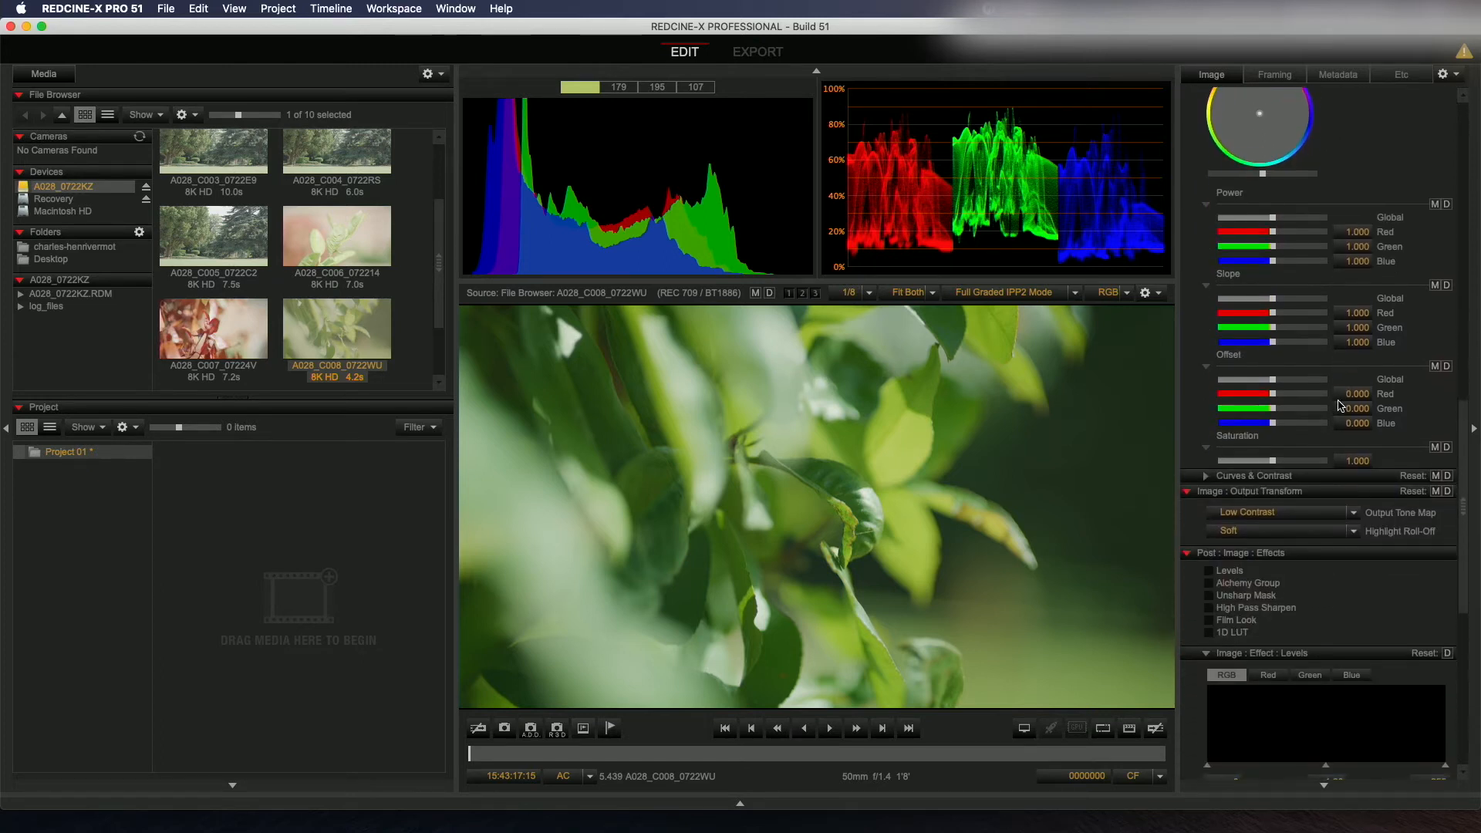
scroll(1340, 406, "down", 1)
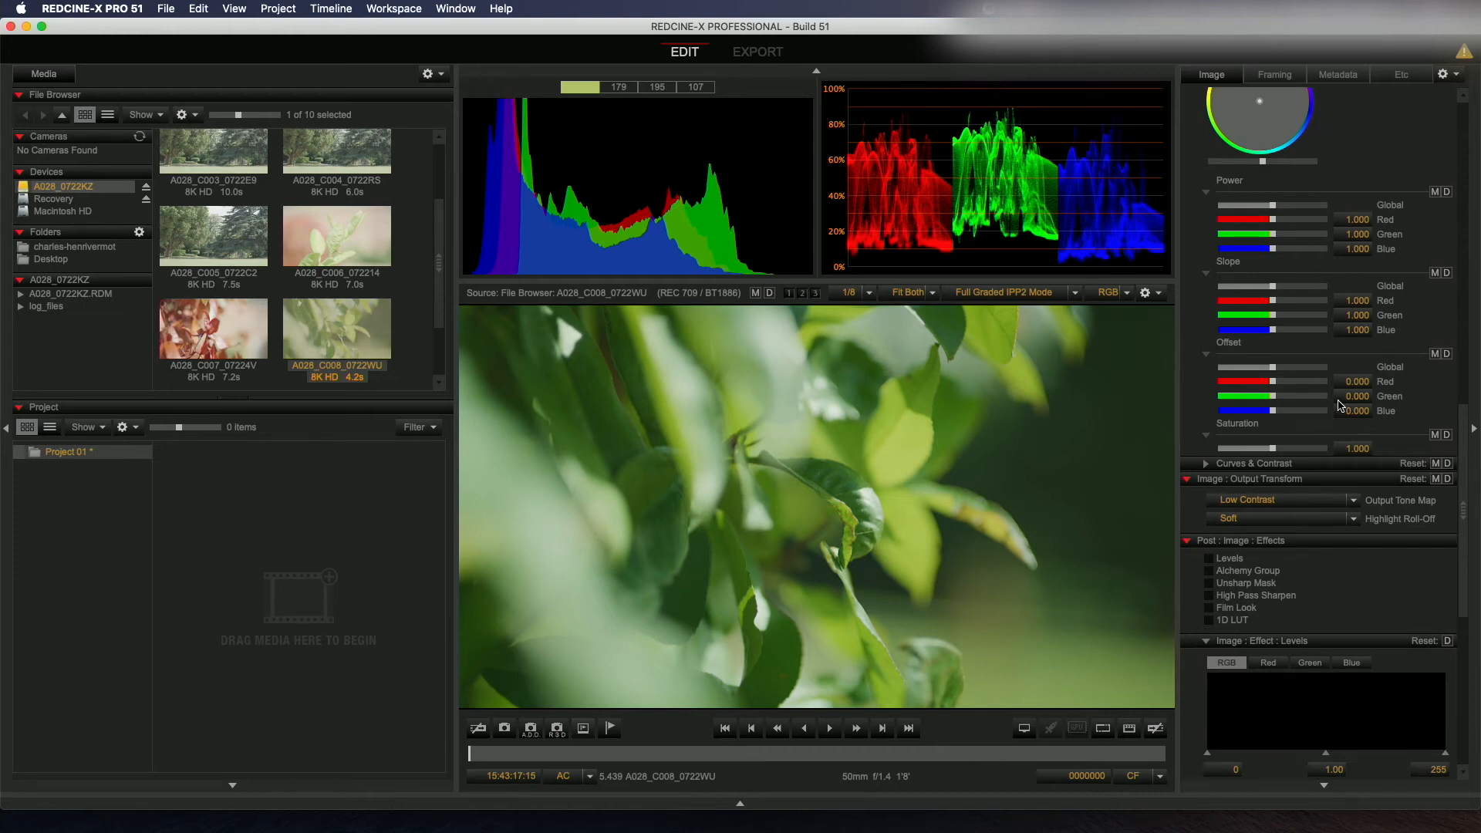
scroll(1340, 406, "down", 3)
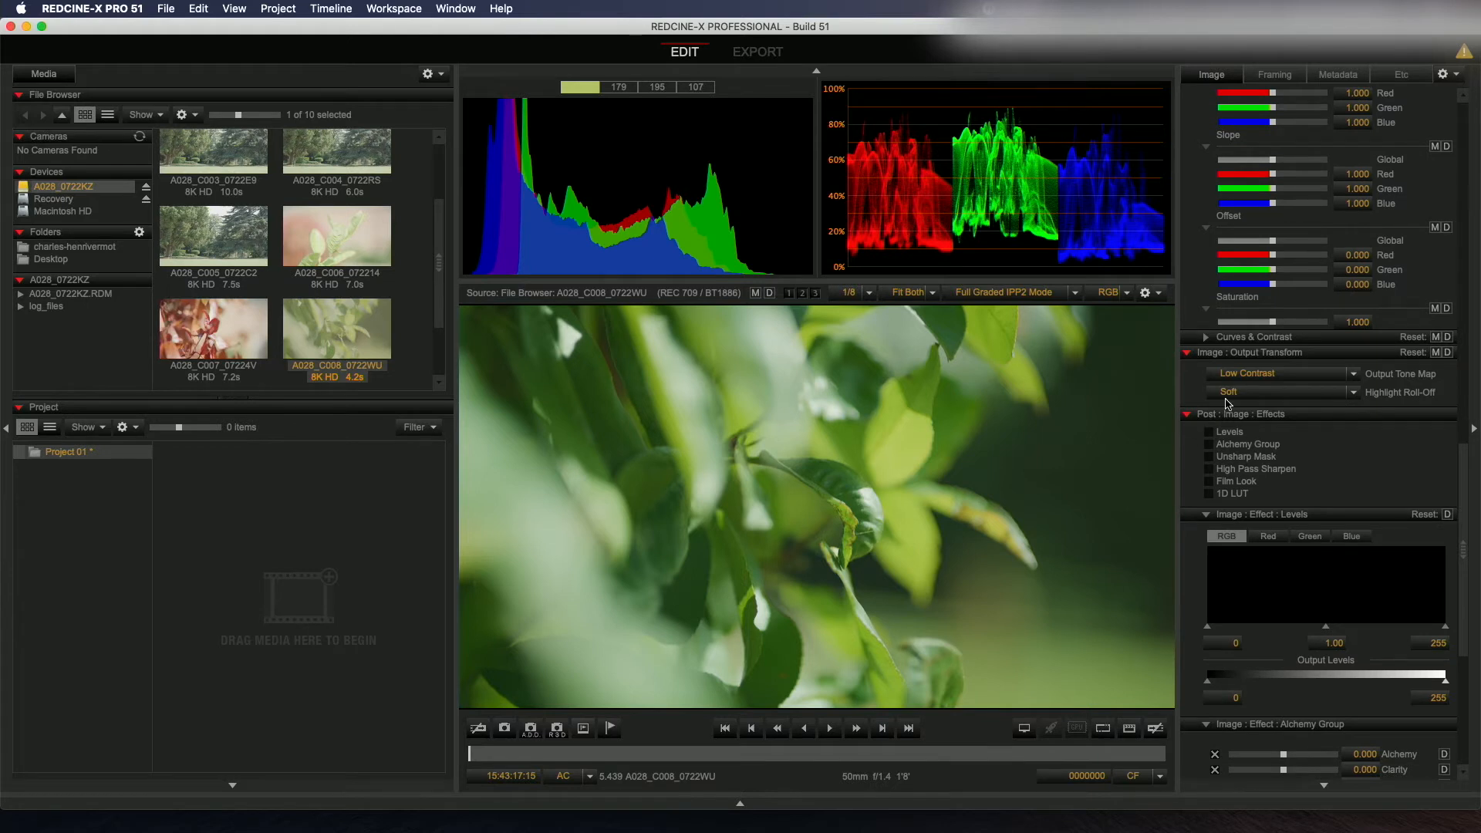
Step: Enable the Film Look effect and set grain softness to 0.761 and grain strength to 0.515
left_click(1212, 494)
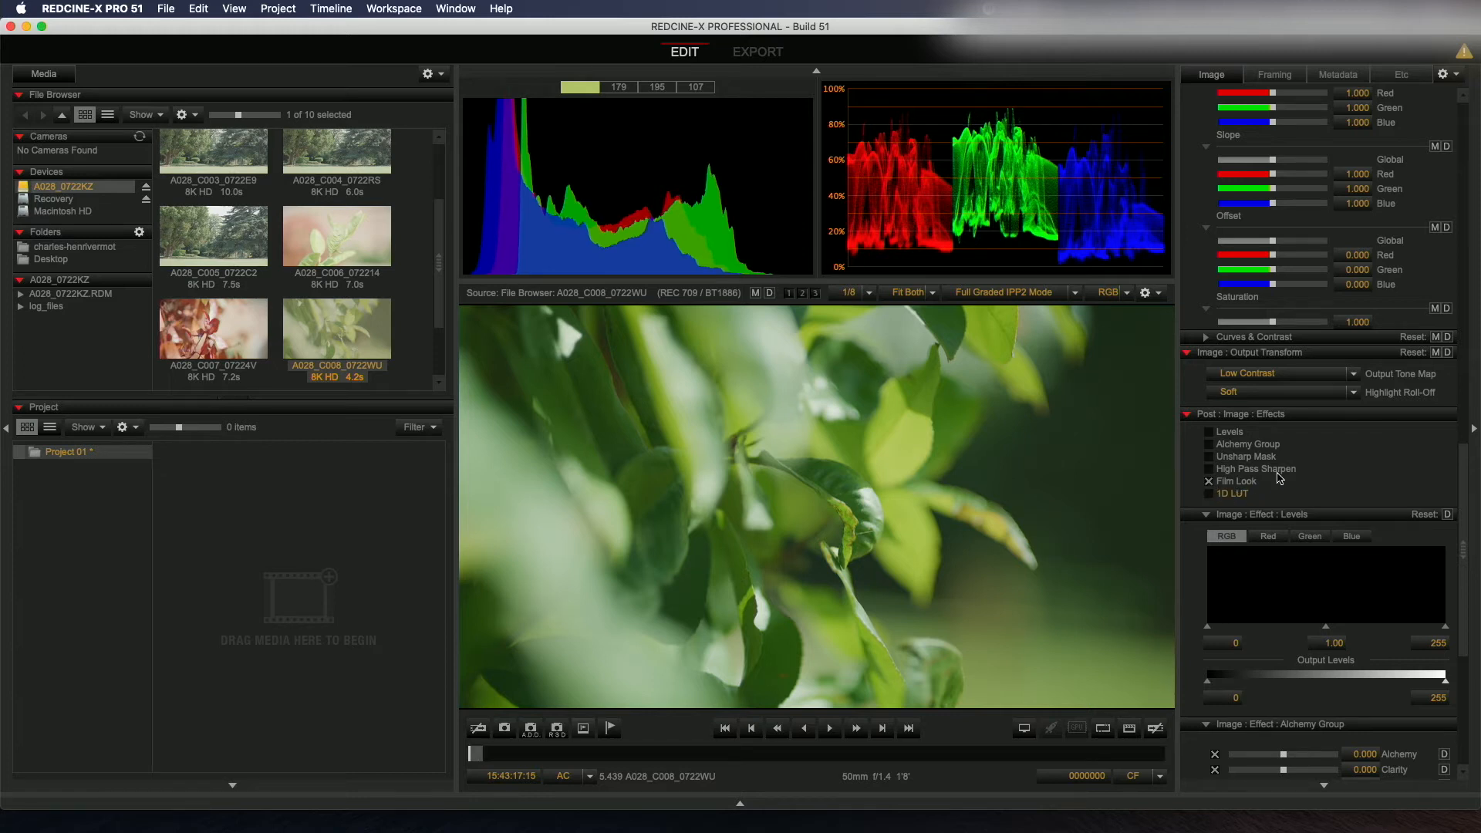
scroll(1278, 478, "down", 5)
scroll(1278, 479, "down", 6)
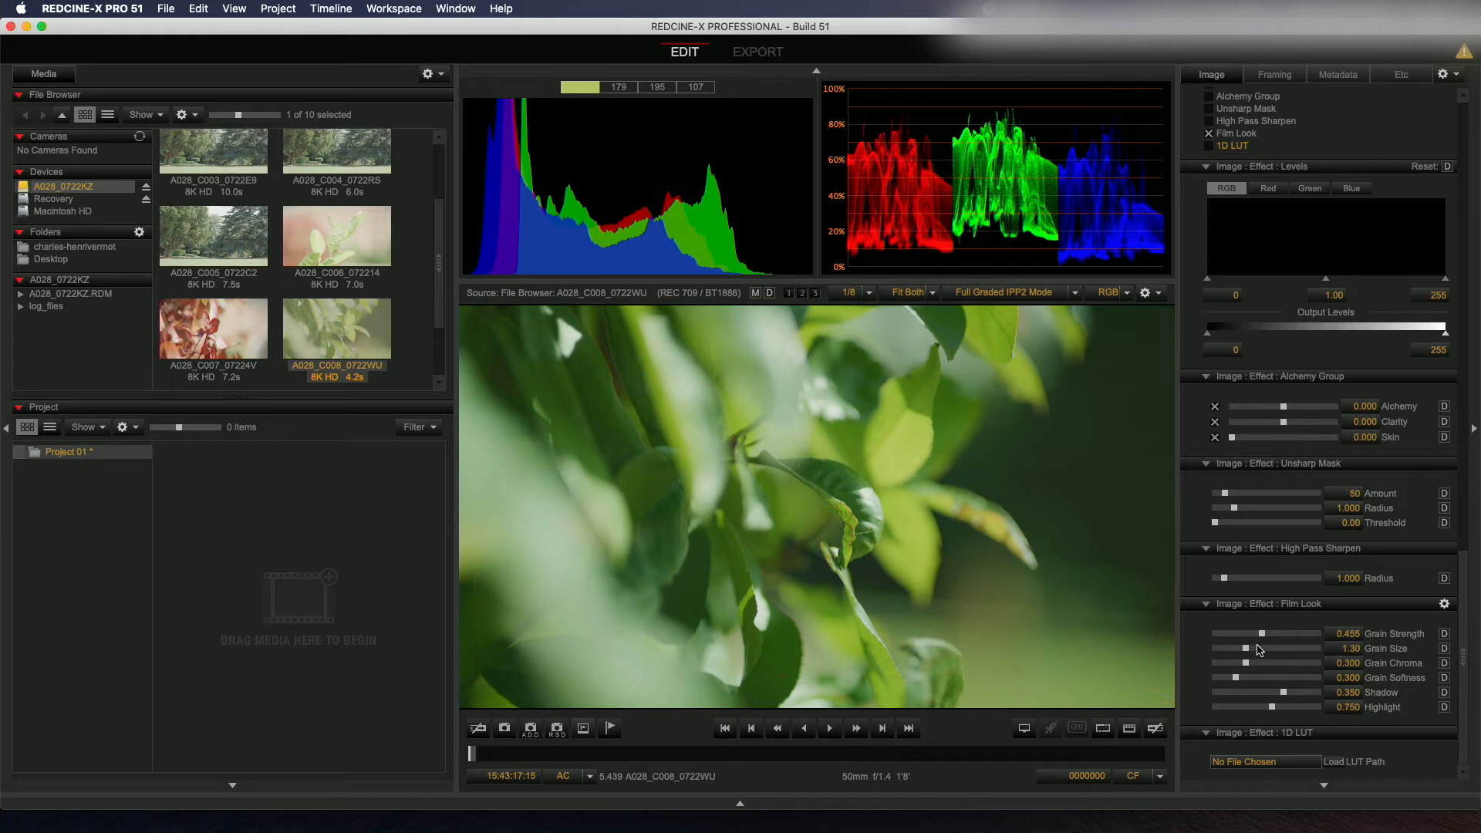
left_click(1267, 678)
left_click(1269, 634)
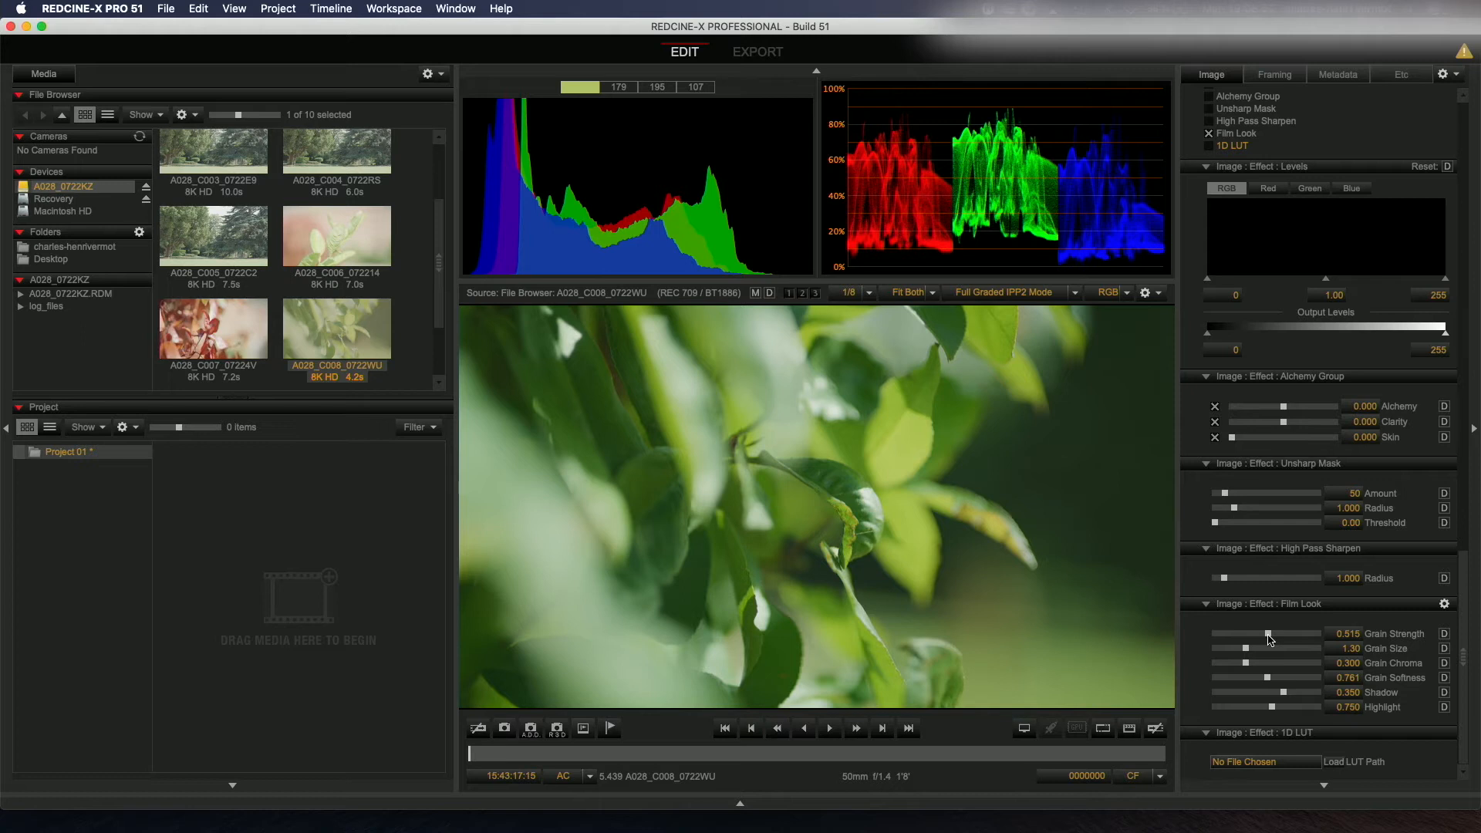
Step: Open the Export dialog and set the export source to Clip in Viewer
left_click(156, 4)
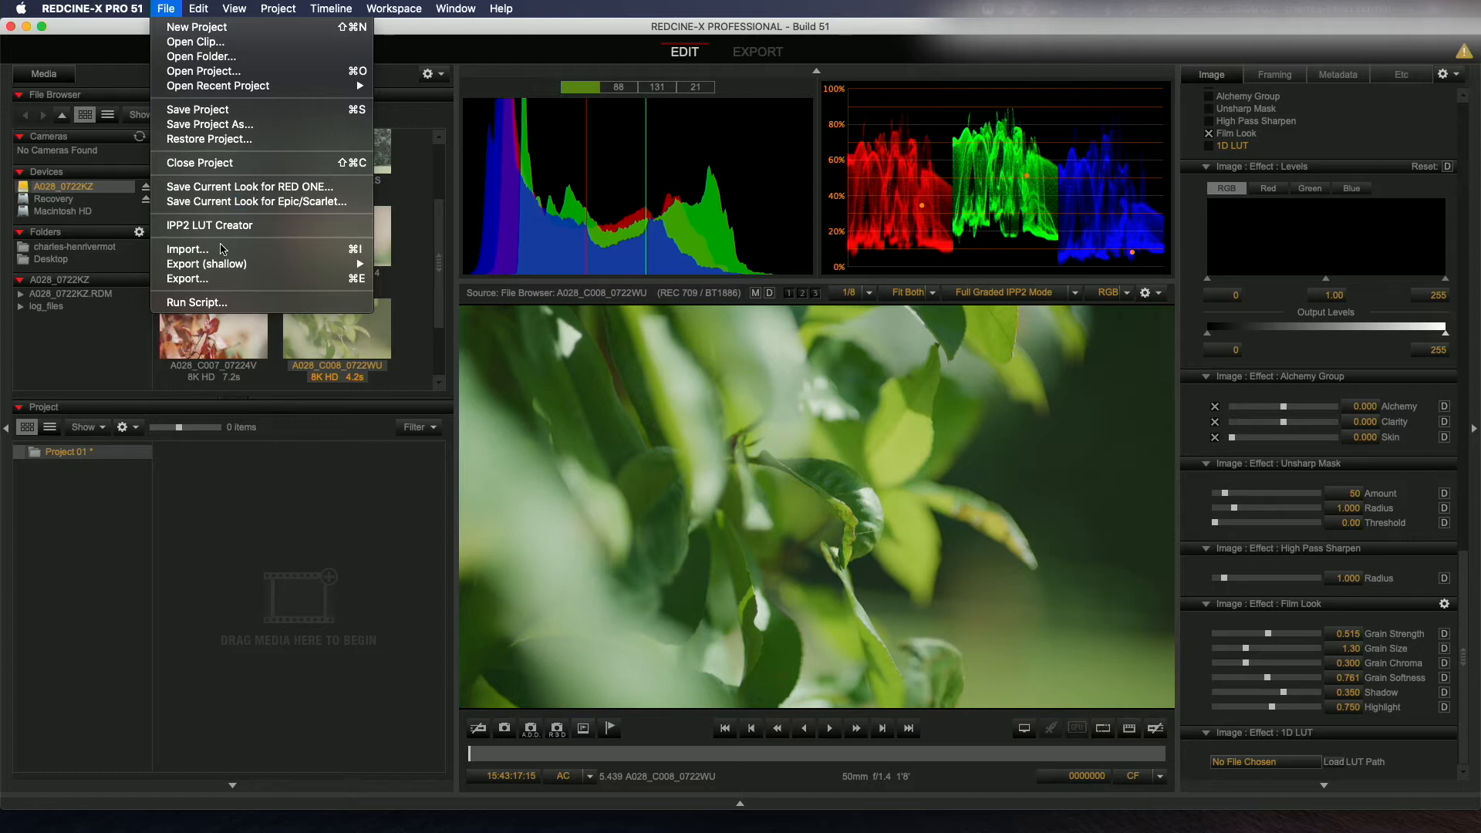
left_click(212, 281)
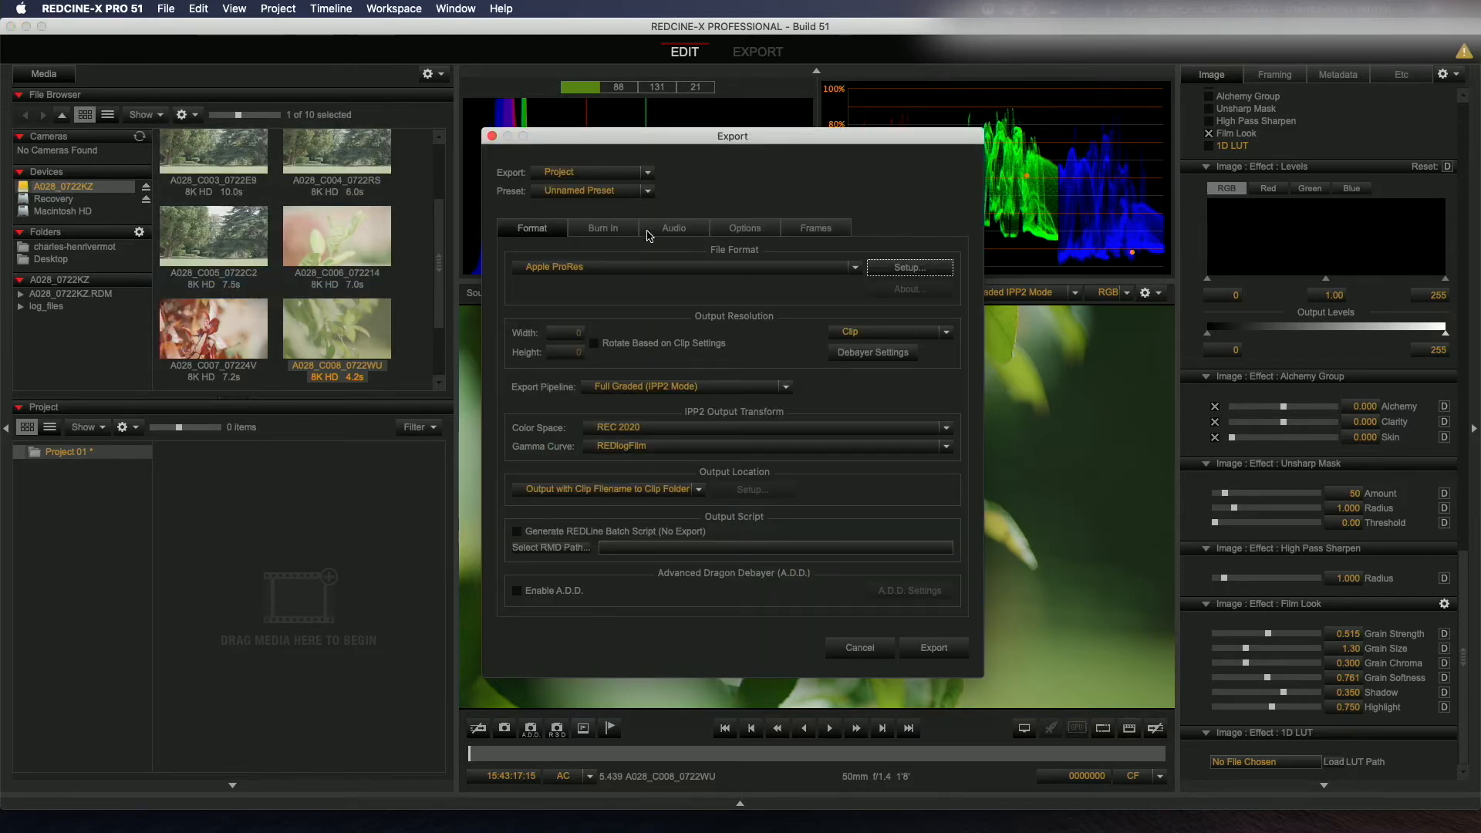
left_click(564, 173)
left_click(565, 196)
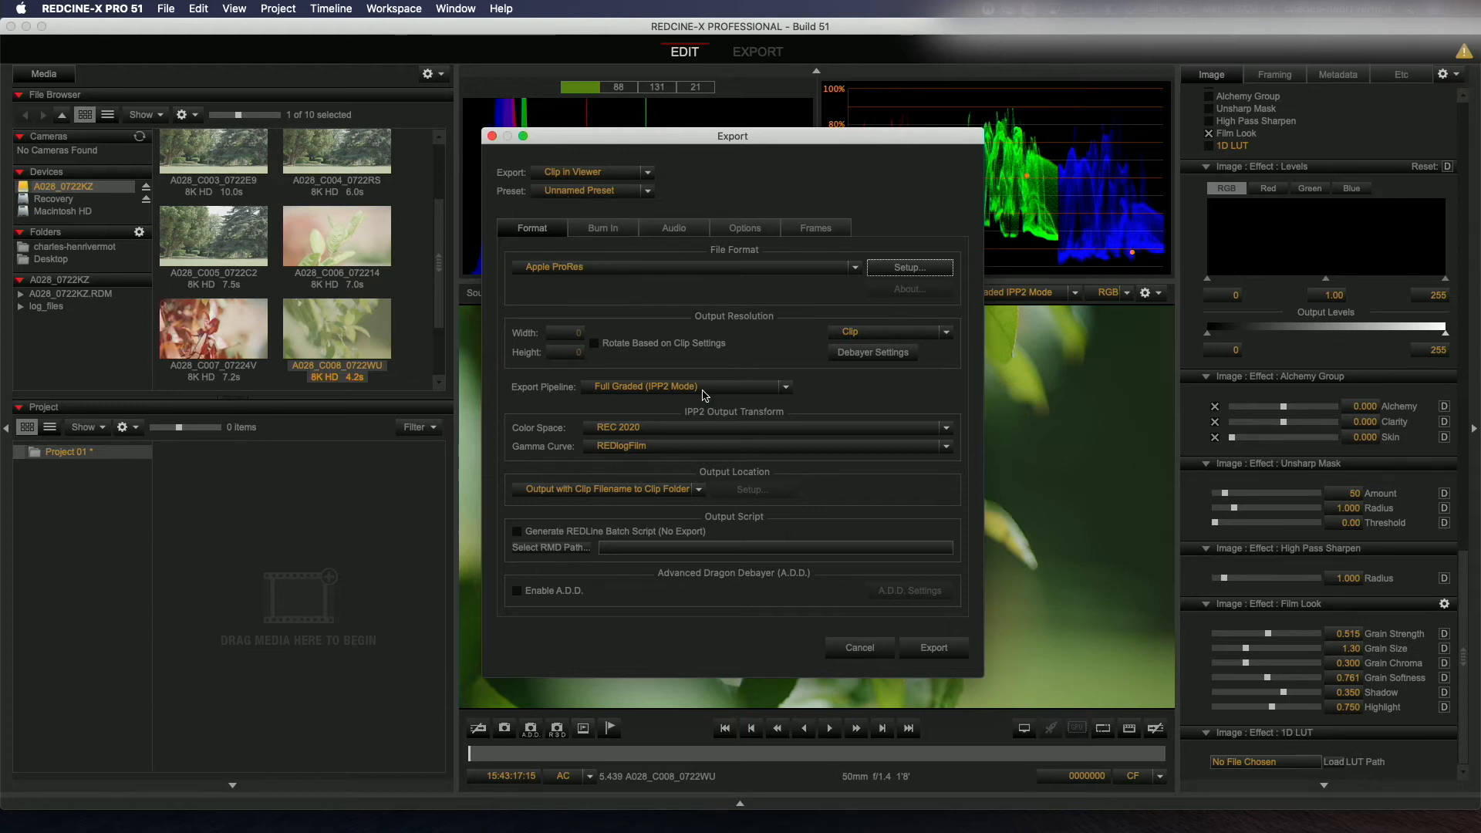
Step: Choose REC 2020 color space and REDlogFilm gamma curve, then export the clip as Apple ProRes
left_click(625, 429)
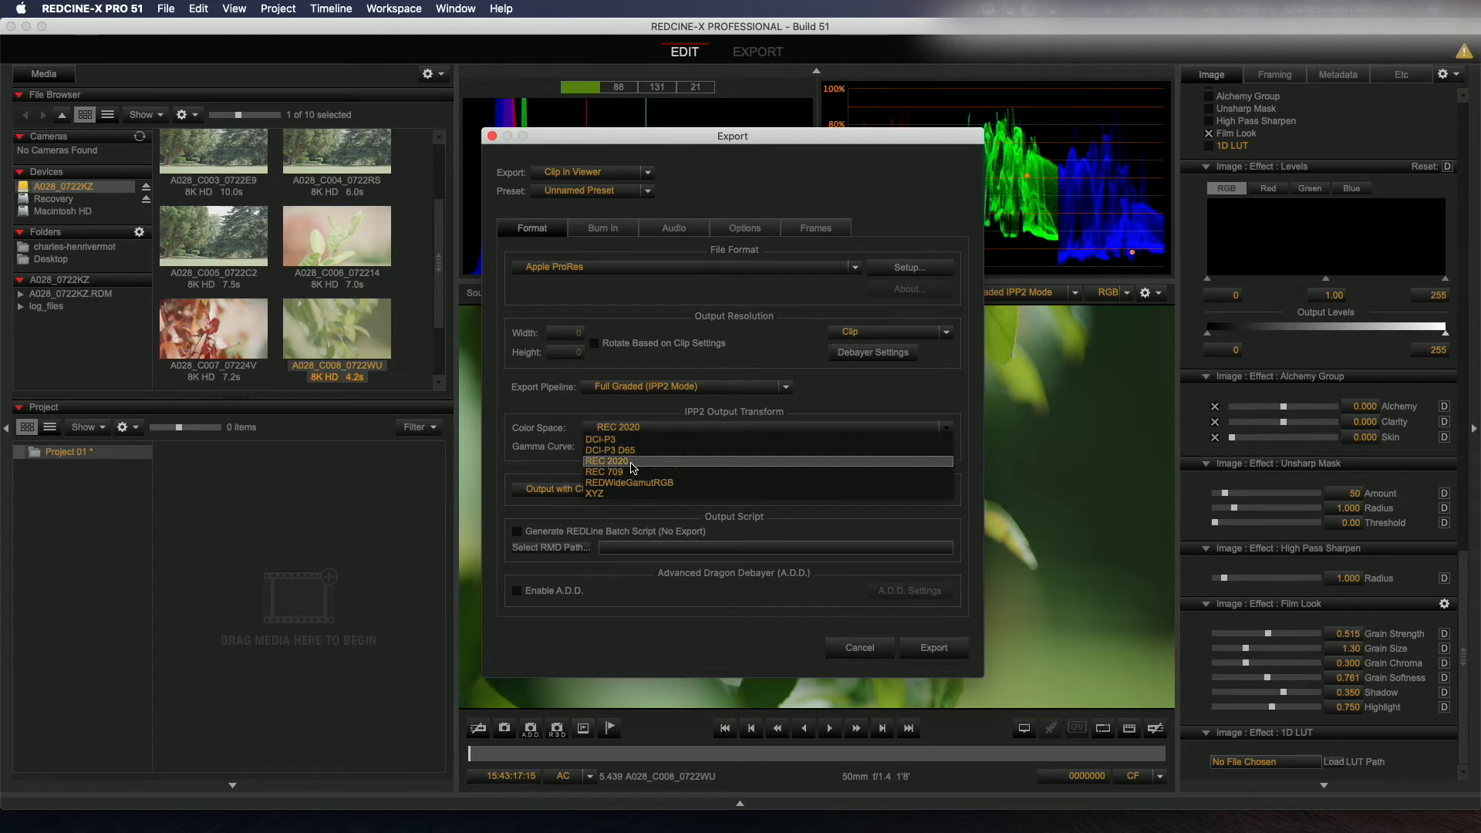
left_click(630, 462)
left_click(630, 447)
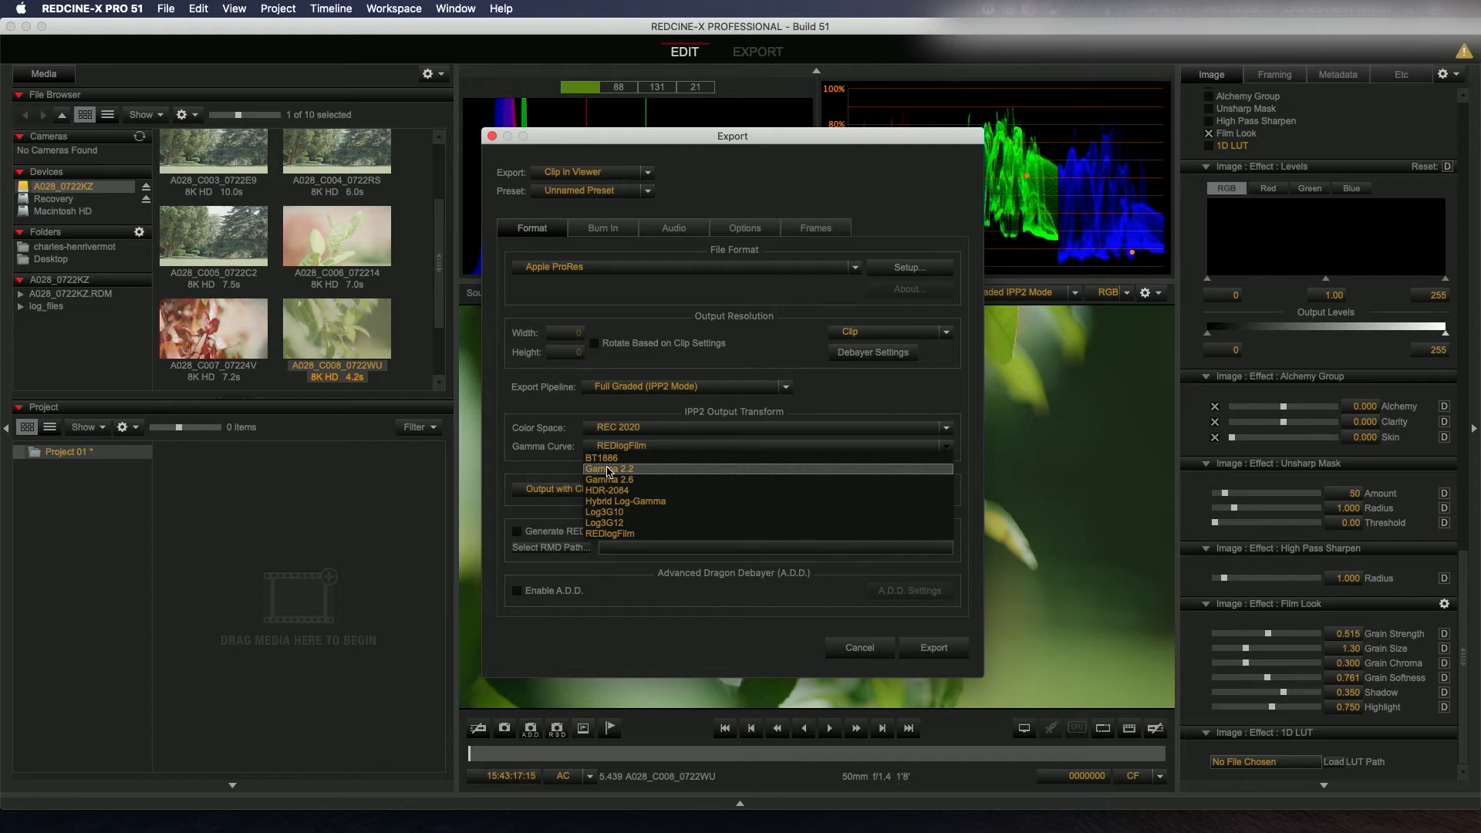
left_click(626, 534)
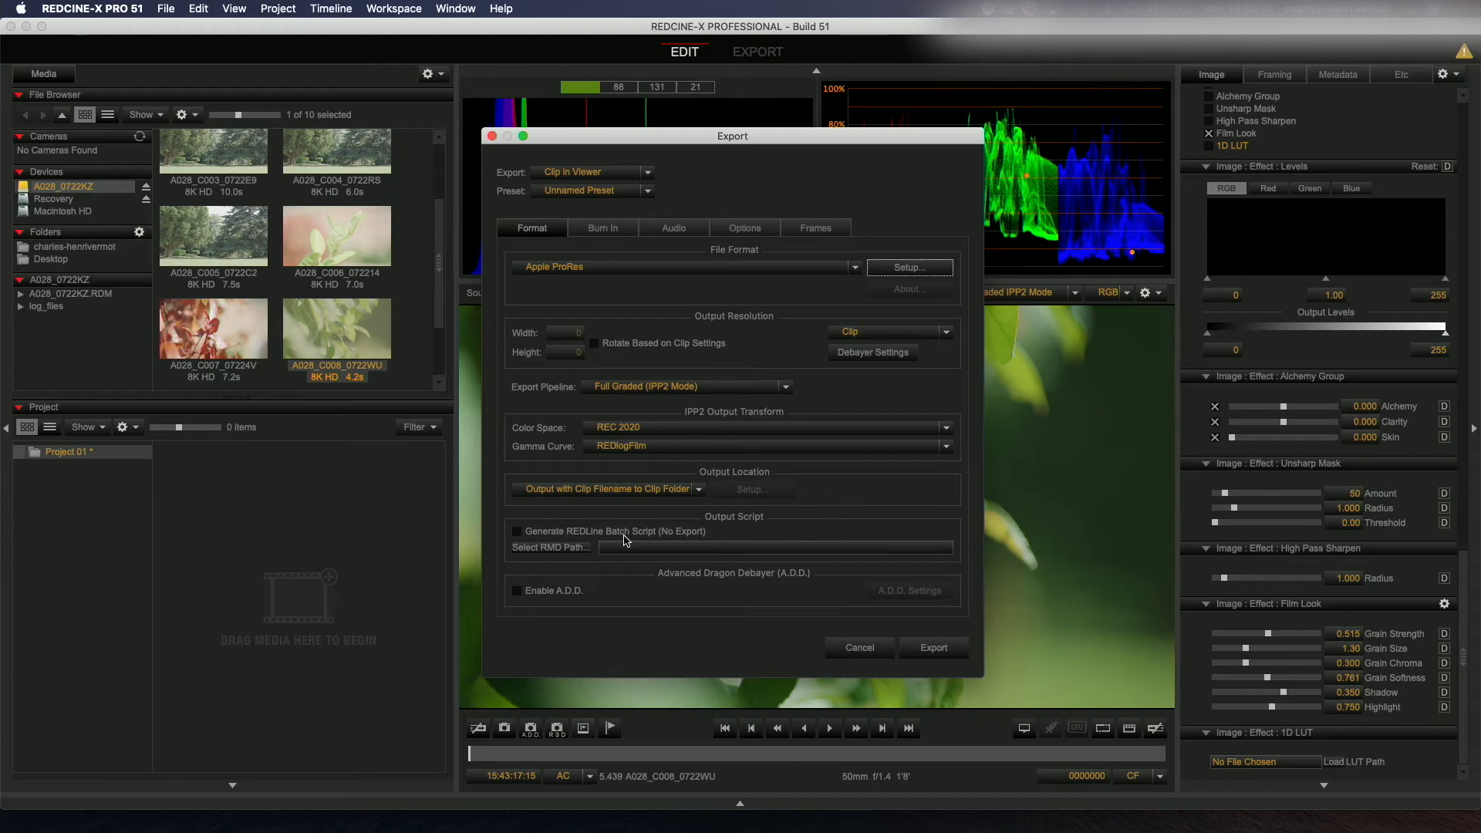
left_click(929, 652)
Step: Take a snapshot of the current frame from the viewer
left_click(764, 52)
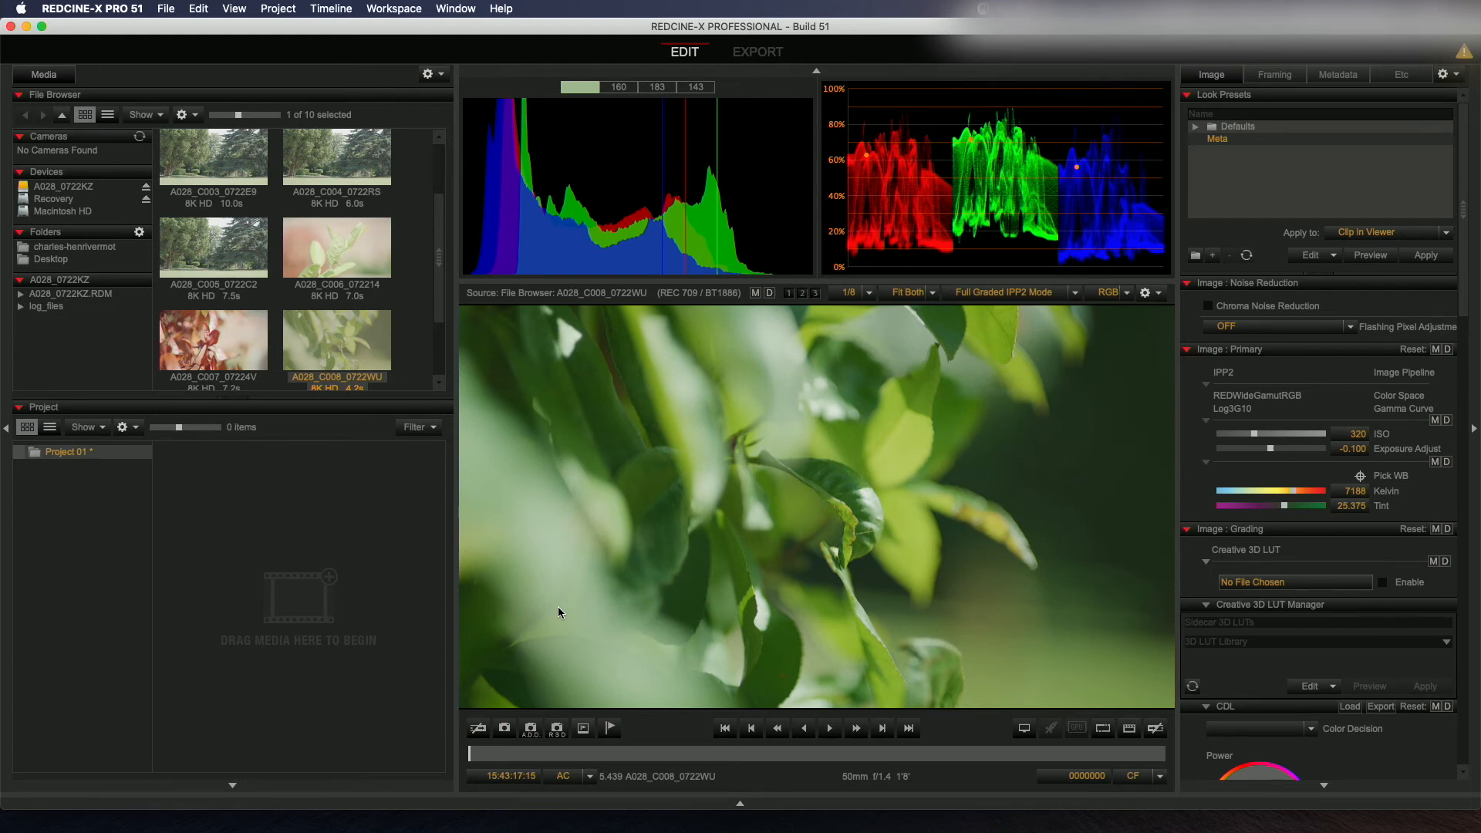
left_click(505, 730)
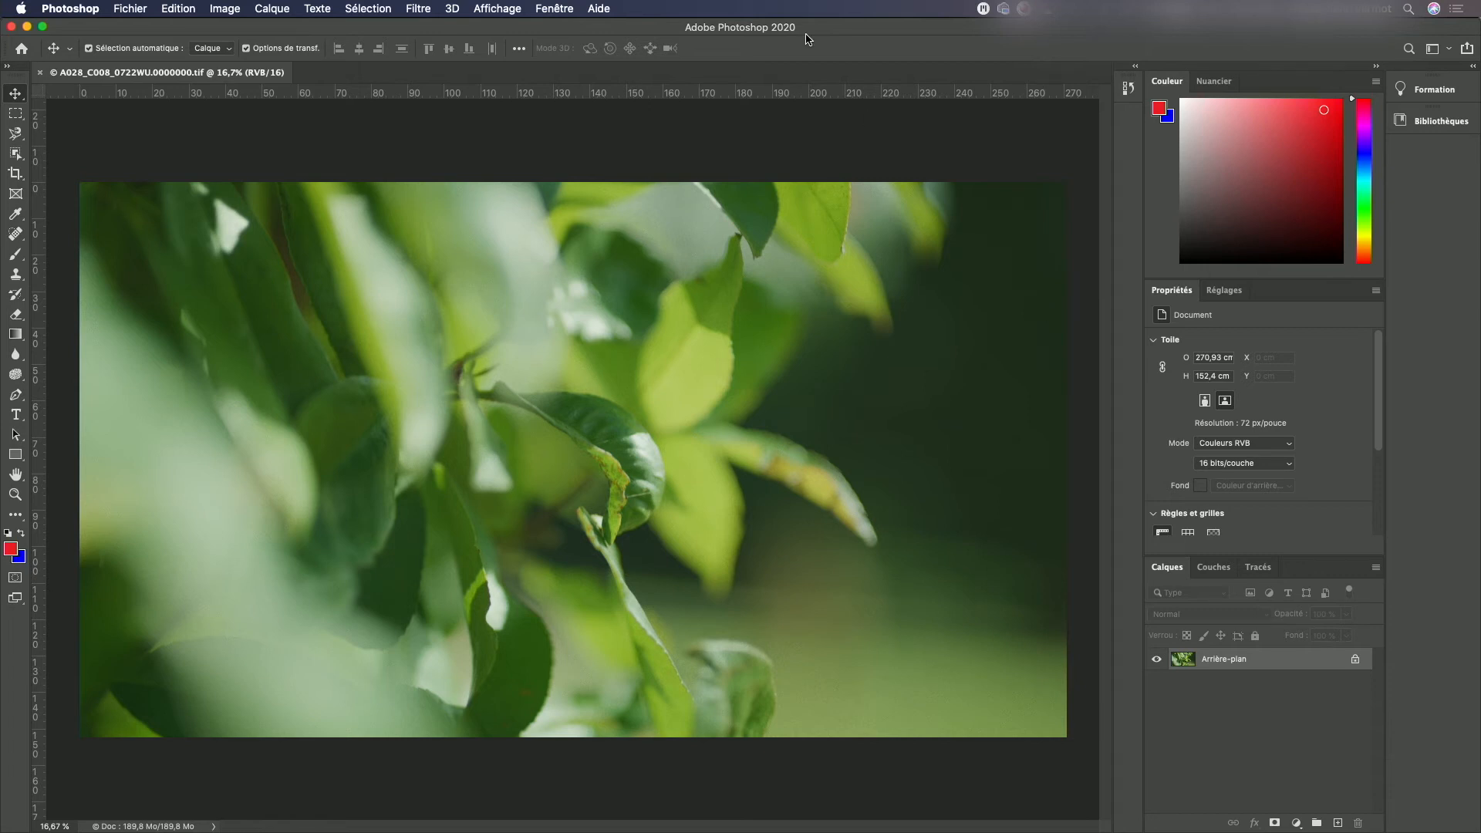
left_click(419, 9)
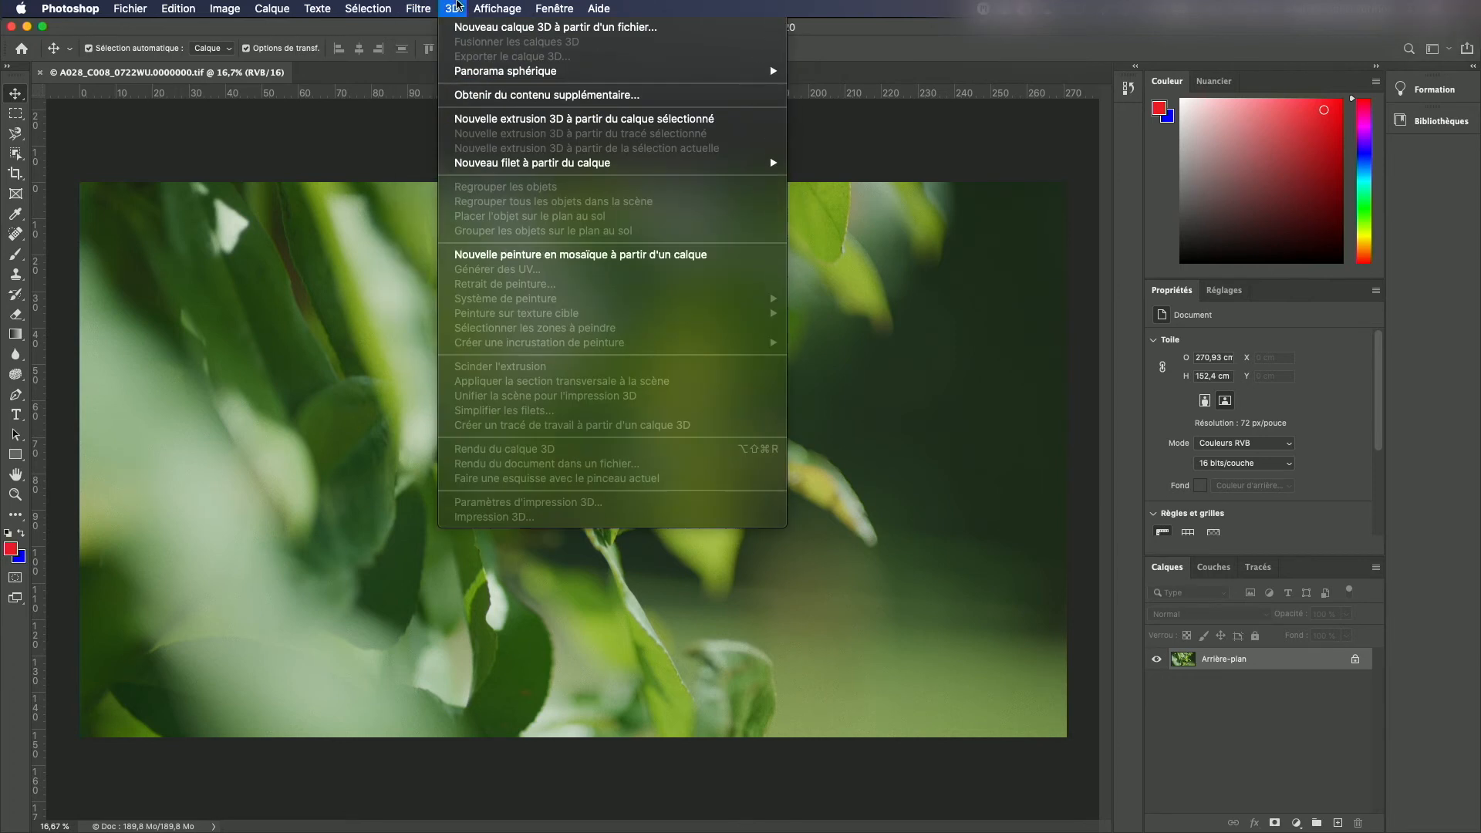
Step: Open the Camera Raw filter on the snapshot and zoom into the preview to inspect the film grain, then fit it to screen
left_click(456, 105)
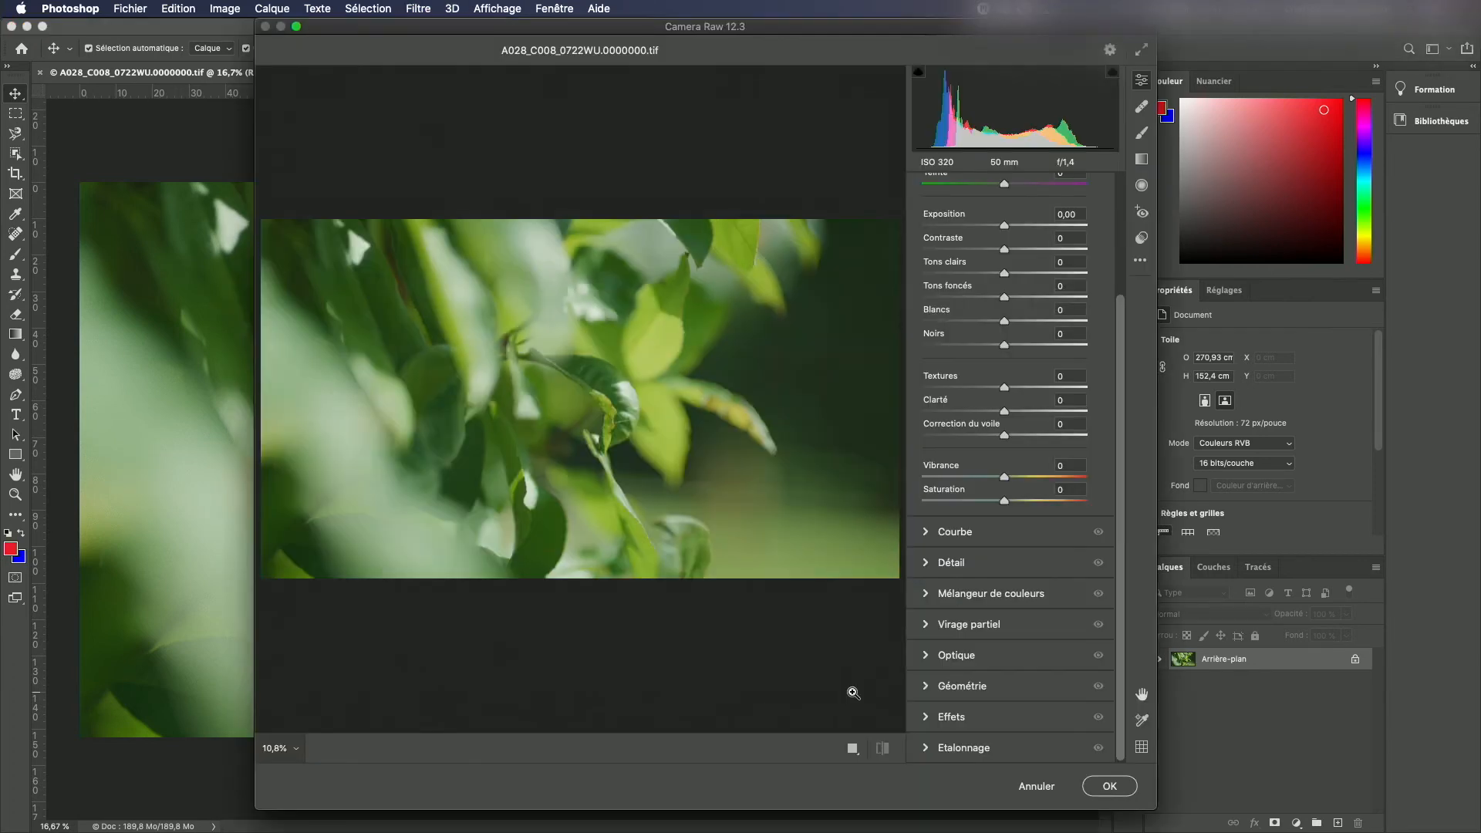
left_click(853, 692)
scroll(780, 595, "down", 5)
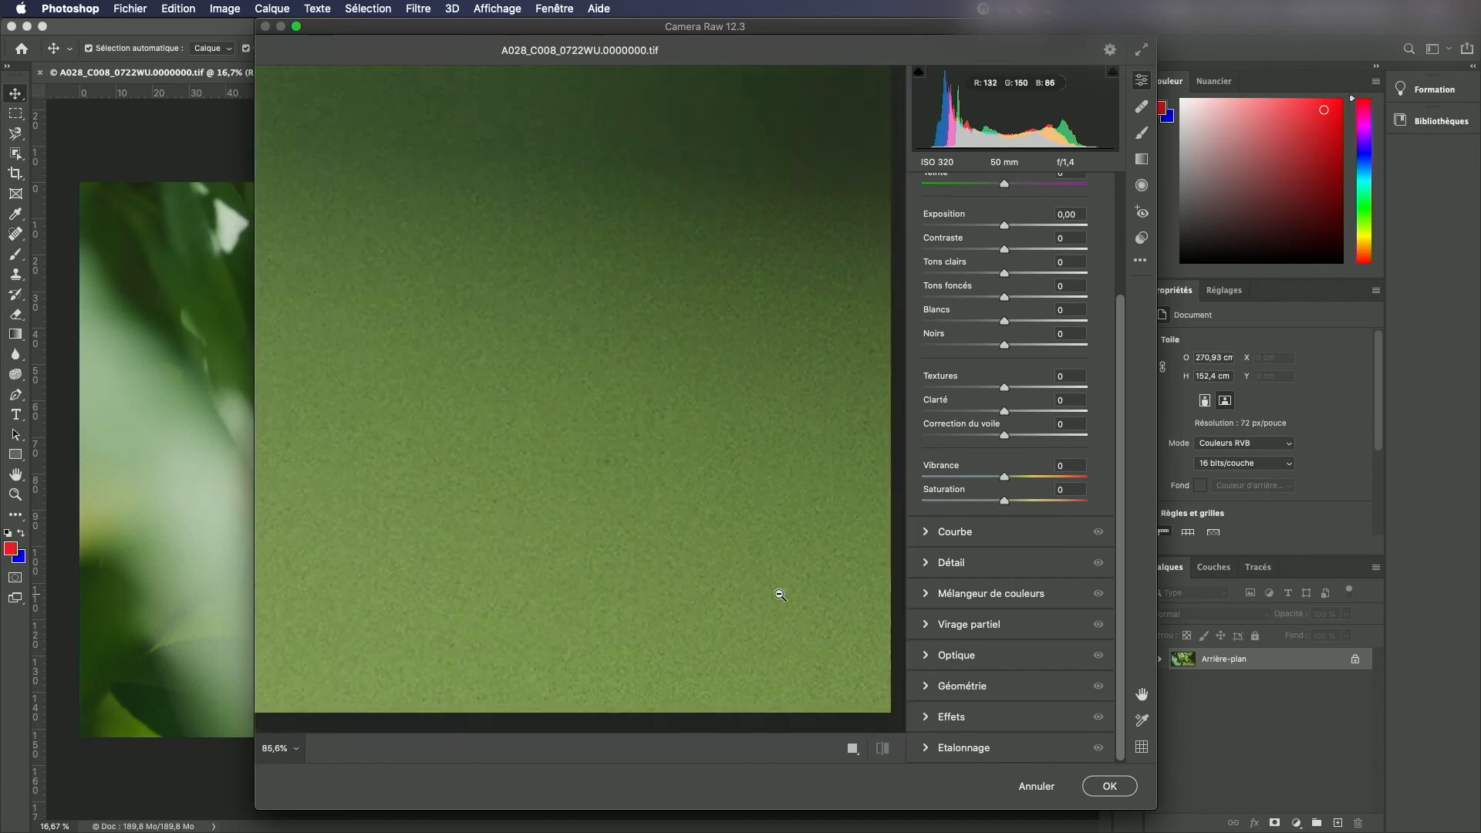
left_click(288, 750)
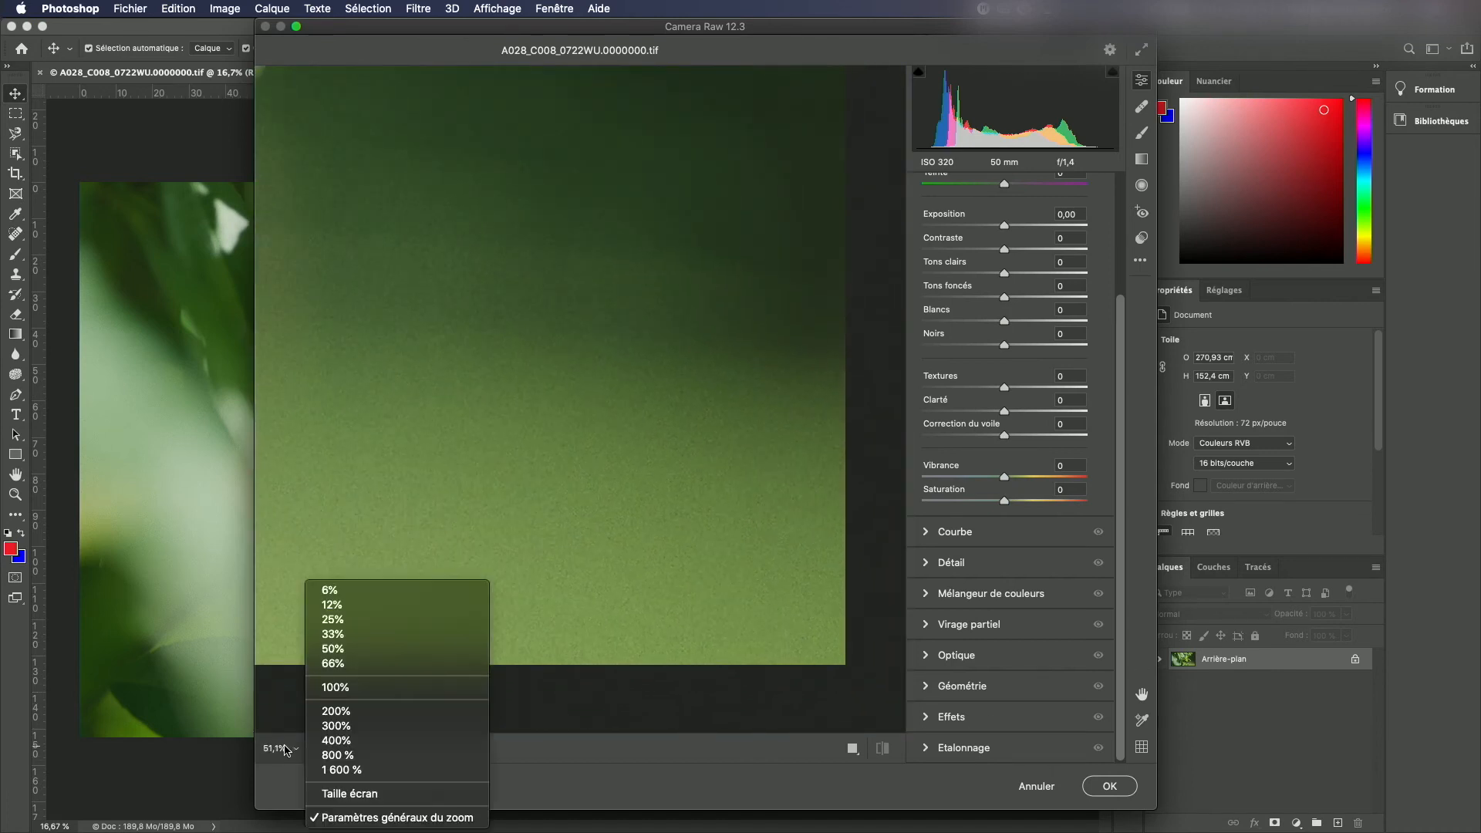
left_click(346, 795)
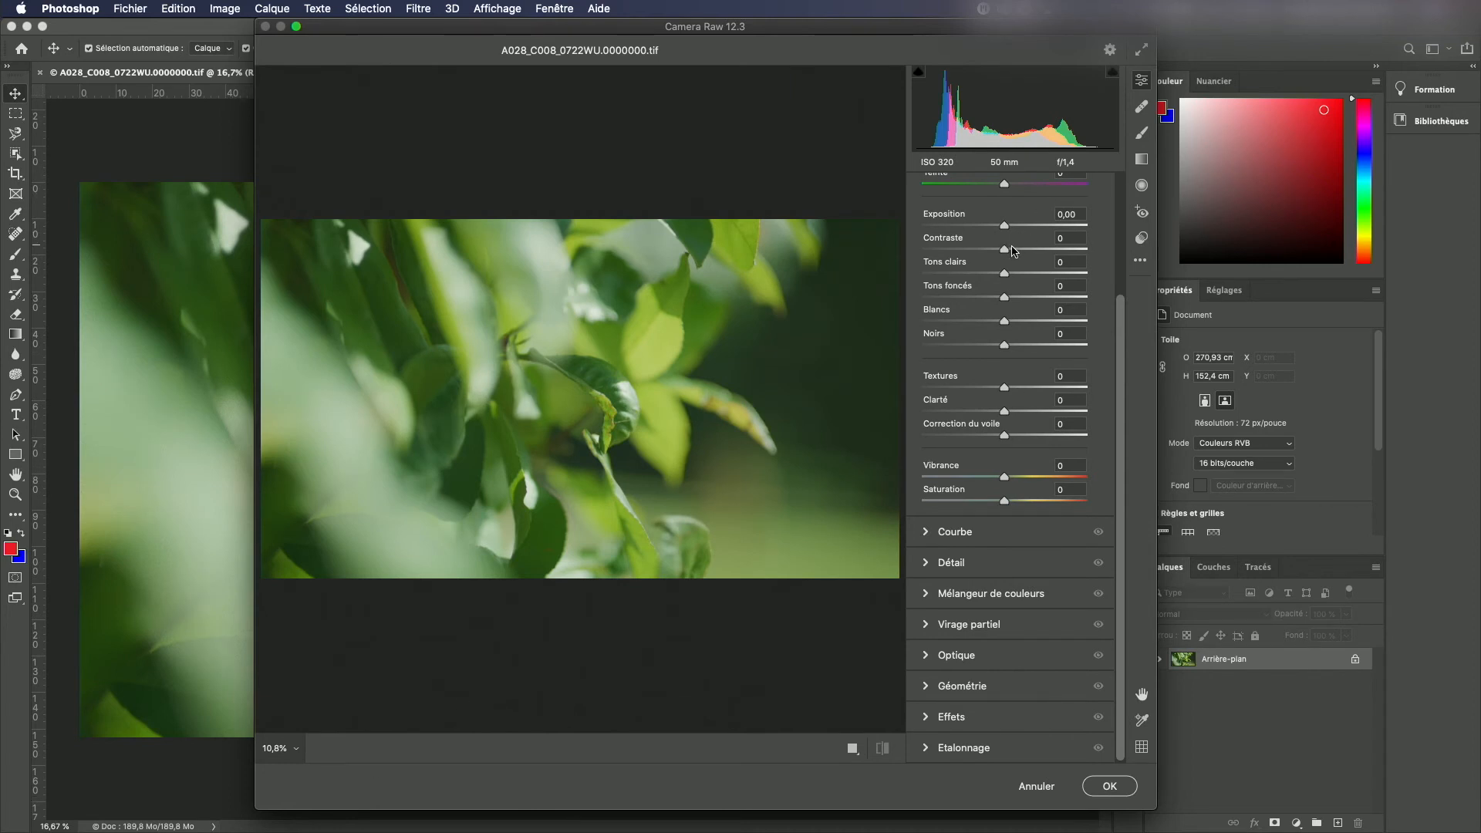
Step: Increase the contrast and vibrance of the snapshot in Camera Raw
left_click_drag(1005, 250, 1056, 251)
left_click_drag(1005, 478, 1036, 506)
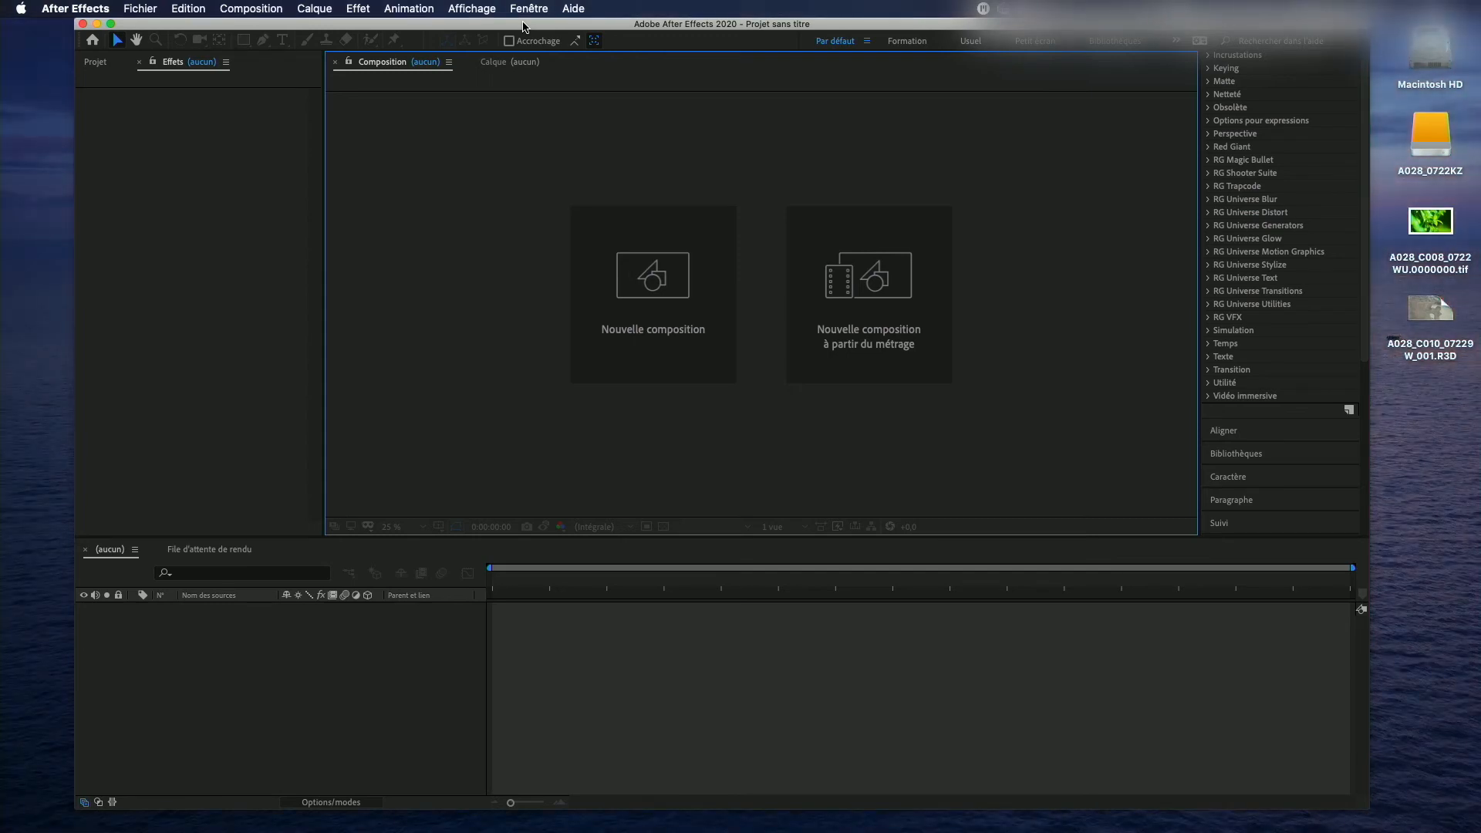
Step: Create a new 7680 × 4320 px composition, editing its frame rate before confirming
left_click(649, 277)
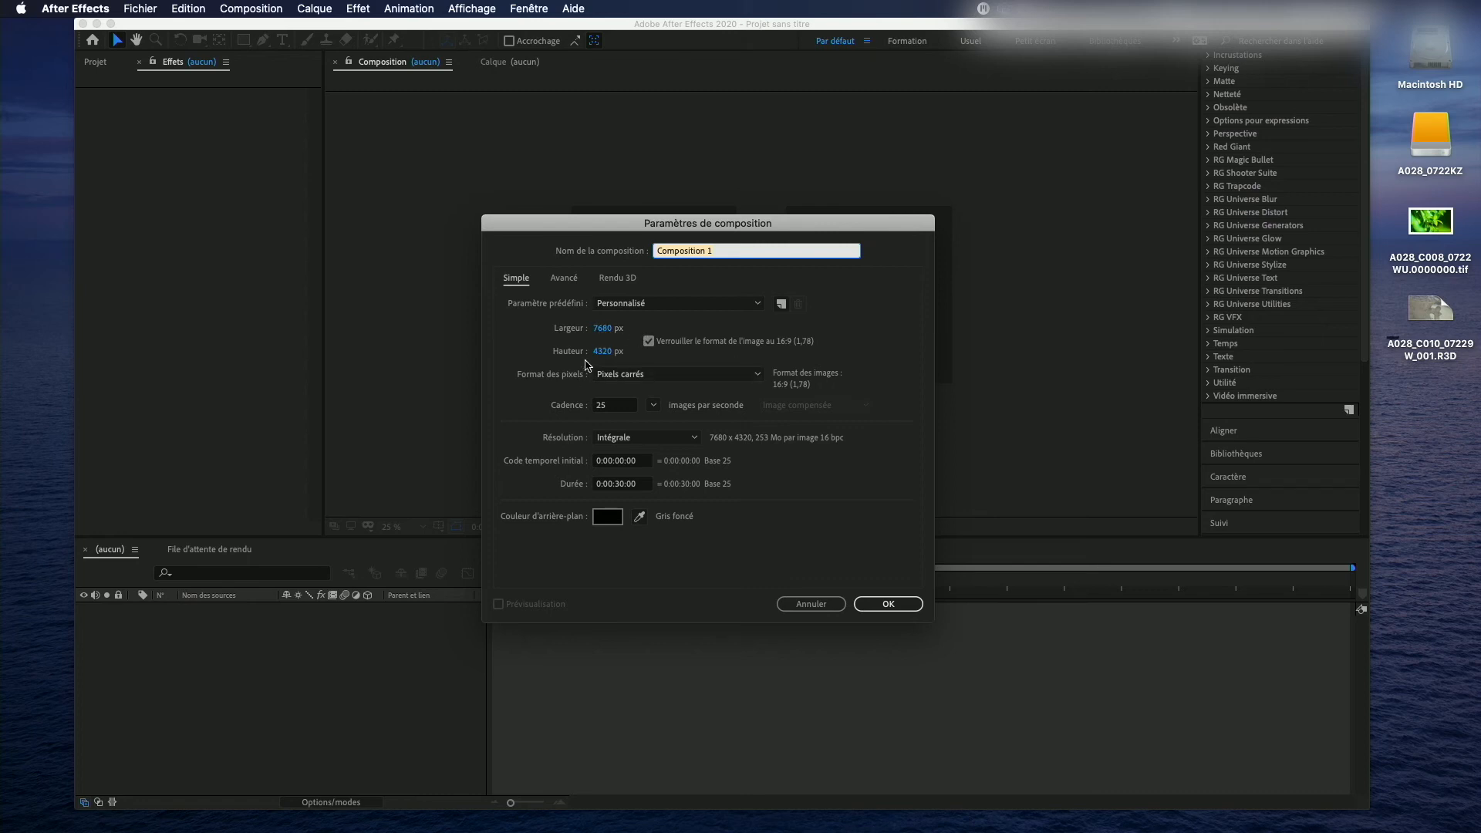
left_click(623, 404)
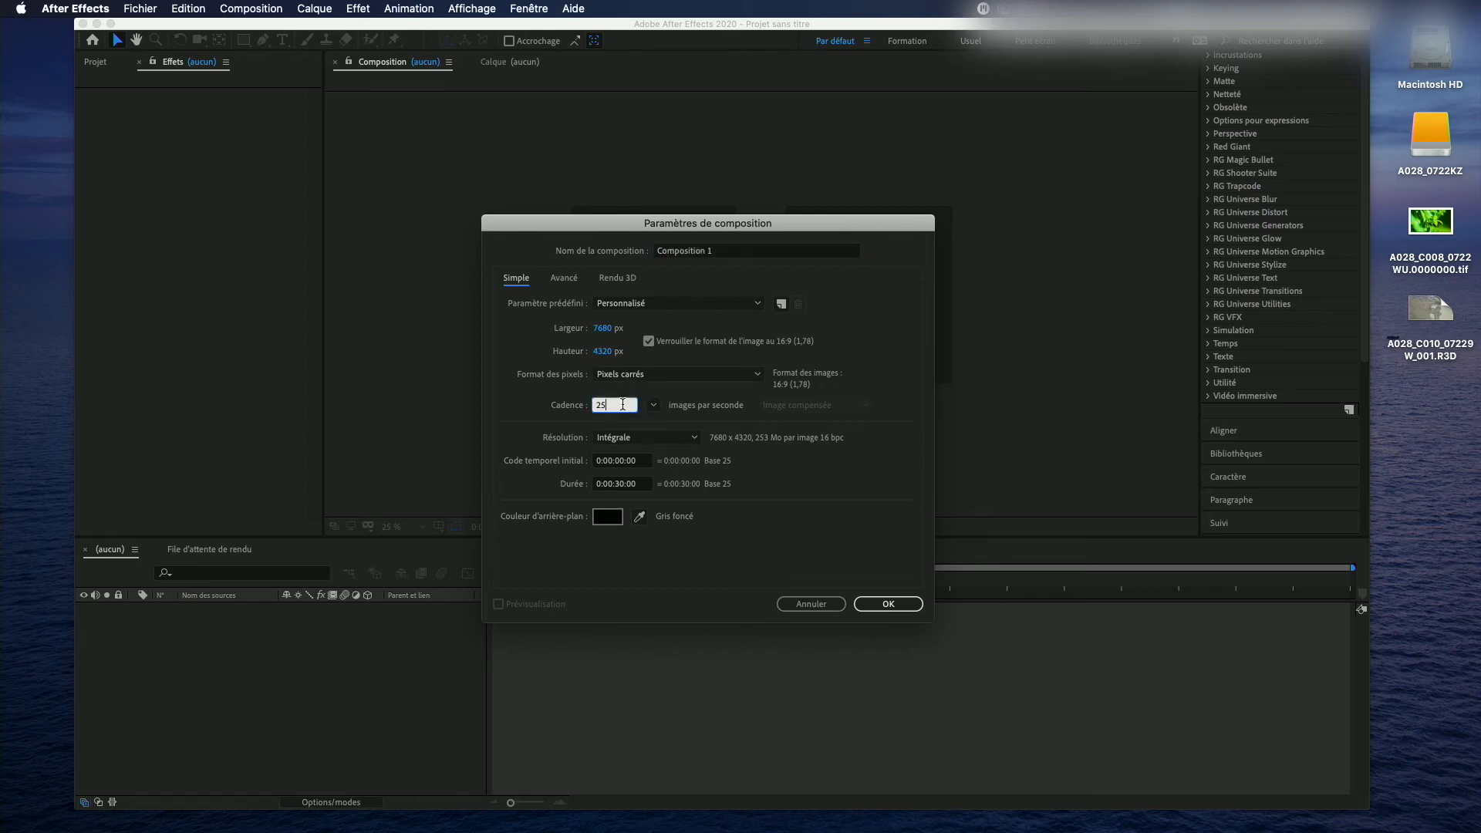
key("BackSpace")
left_click(888, 605)
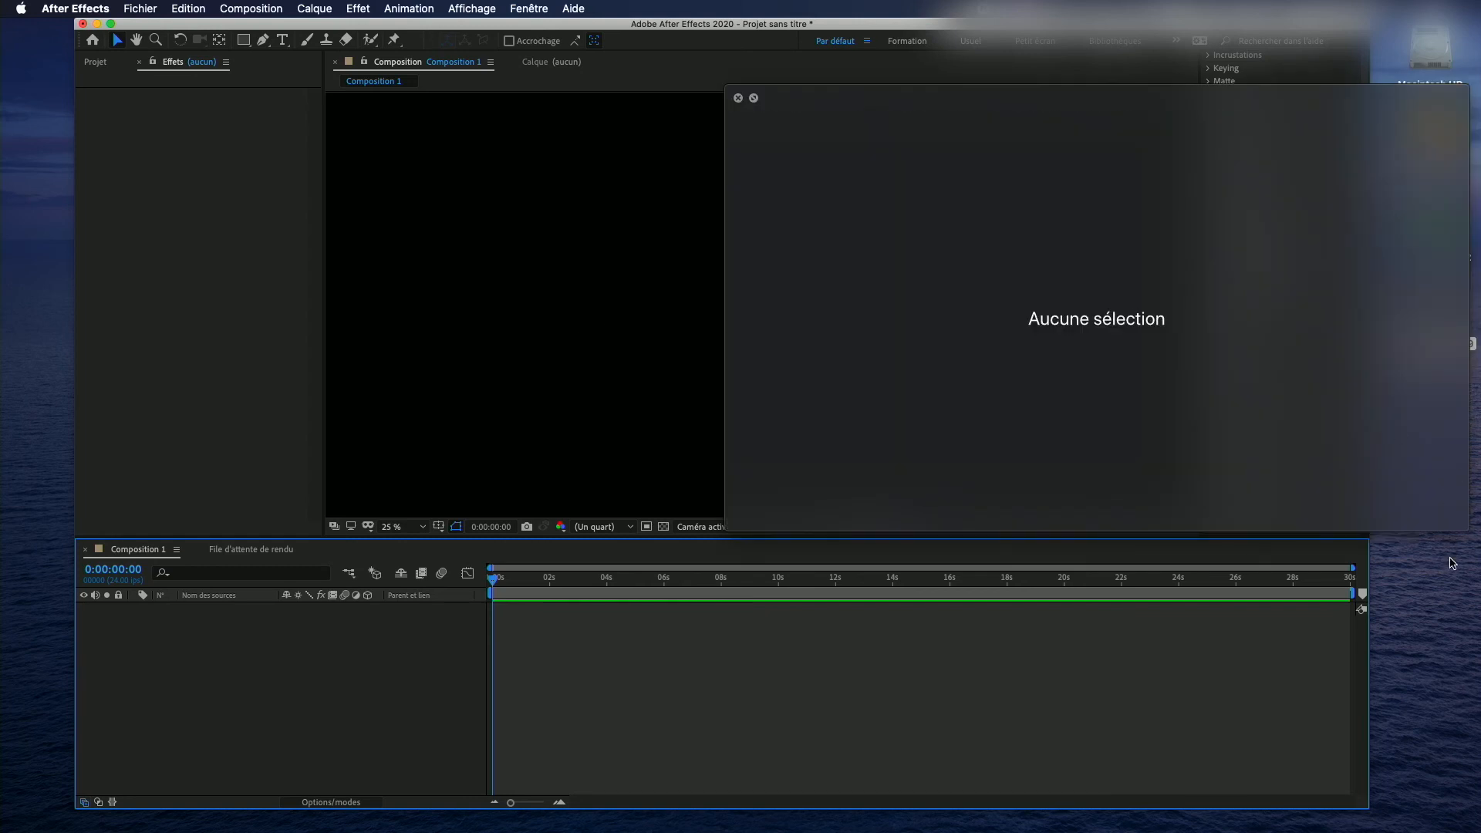
Step: Preview the A028_C010_07229W_001.R3D clip on the desktop and import it into the composition, allowing desktop folder access
left_click(1431, 313)
key("space")
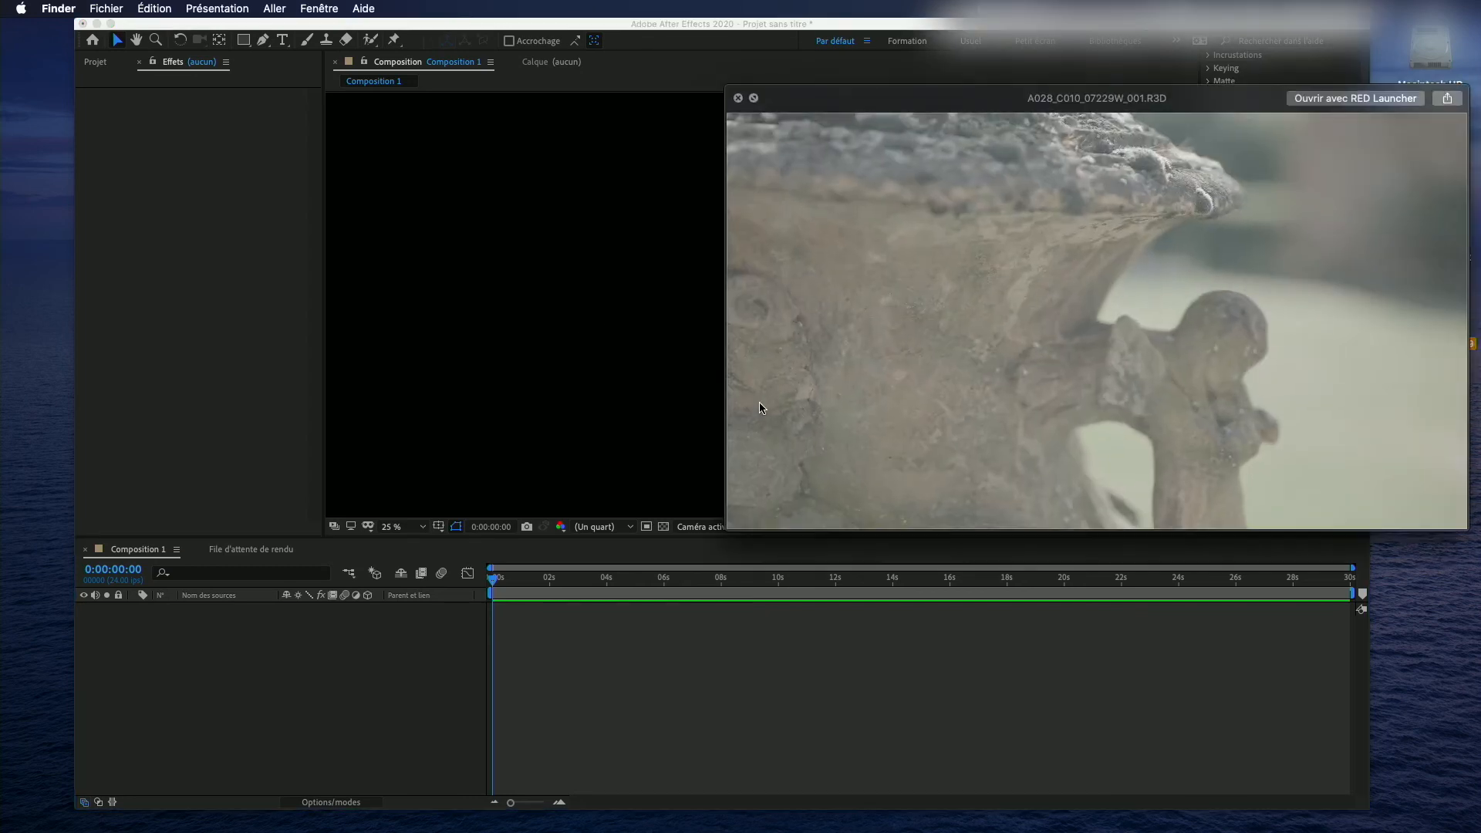
left_click(738, 98)
left_click_drag(1416, 291, 643, 277)
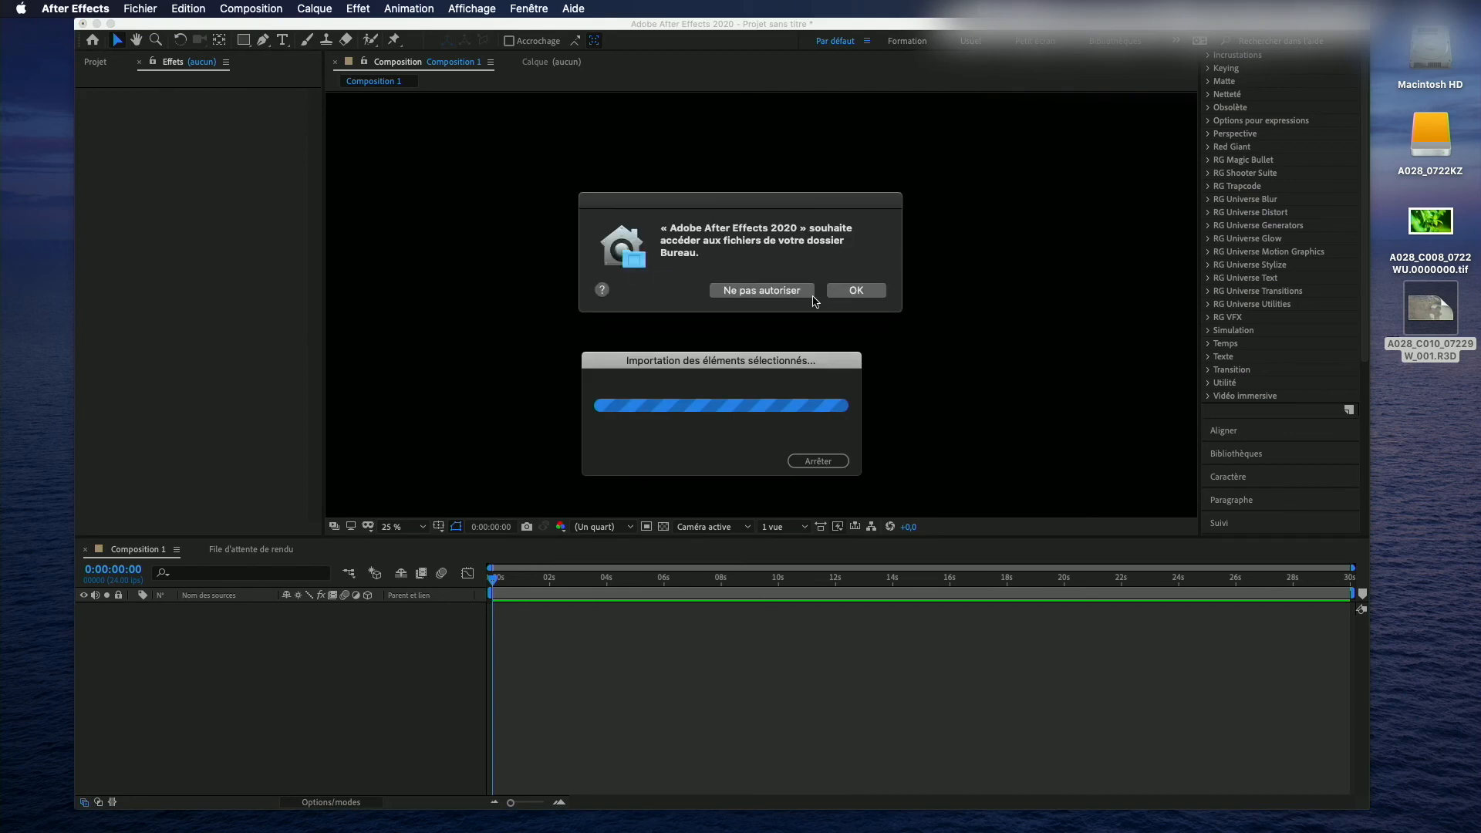
left_click(848, 290)
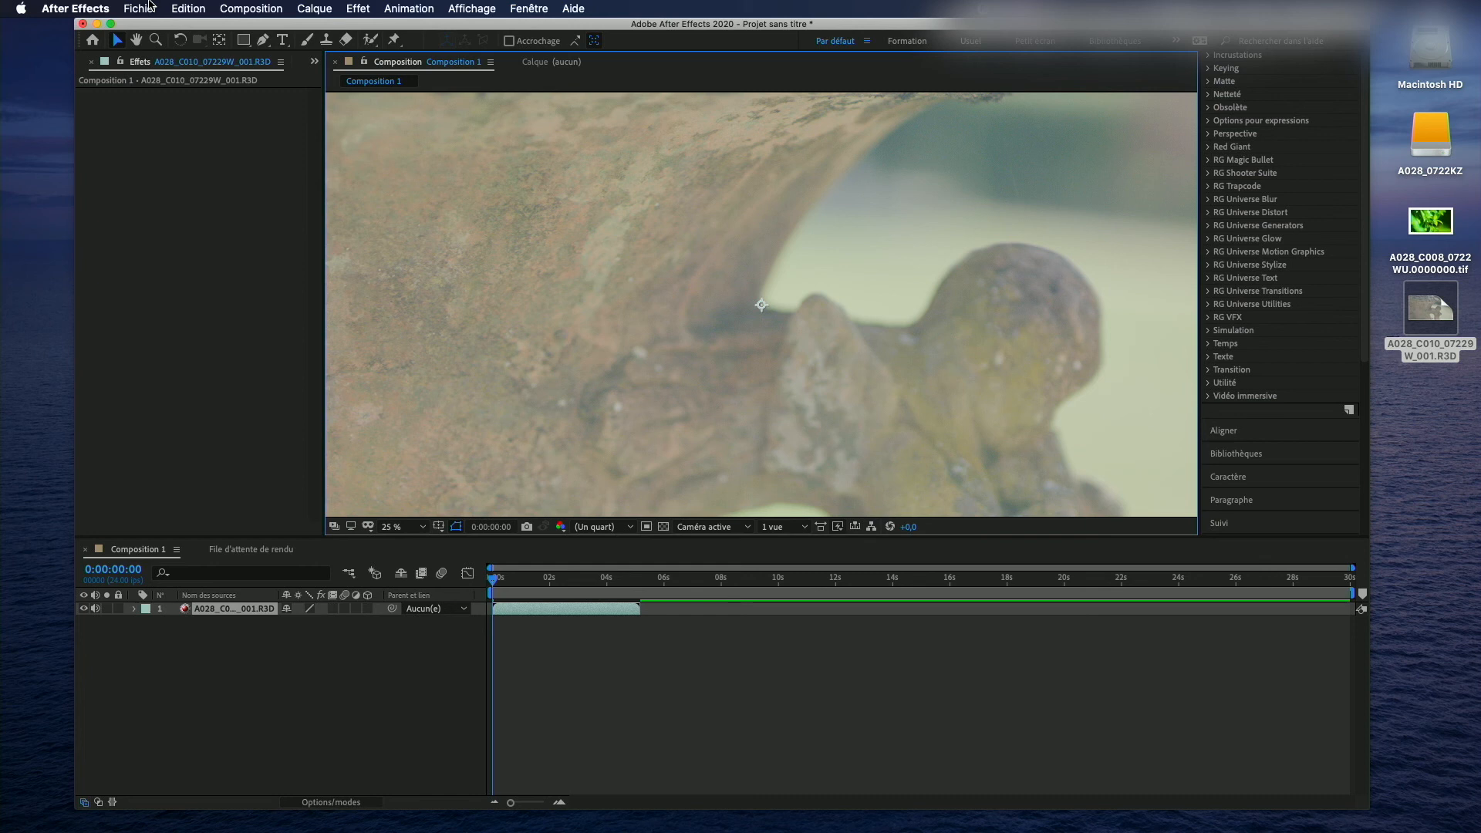
Step: Apply the Stabilisation de déformation (Warp Stabilizer) effect to the R3D clip layer
left_click(362, 6)
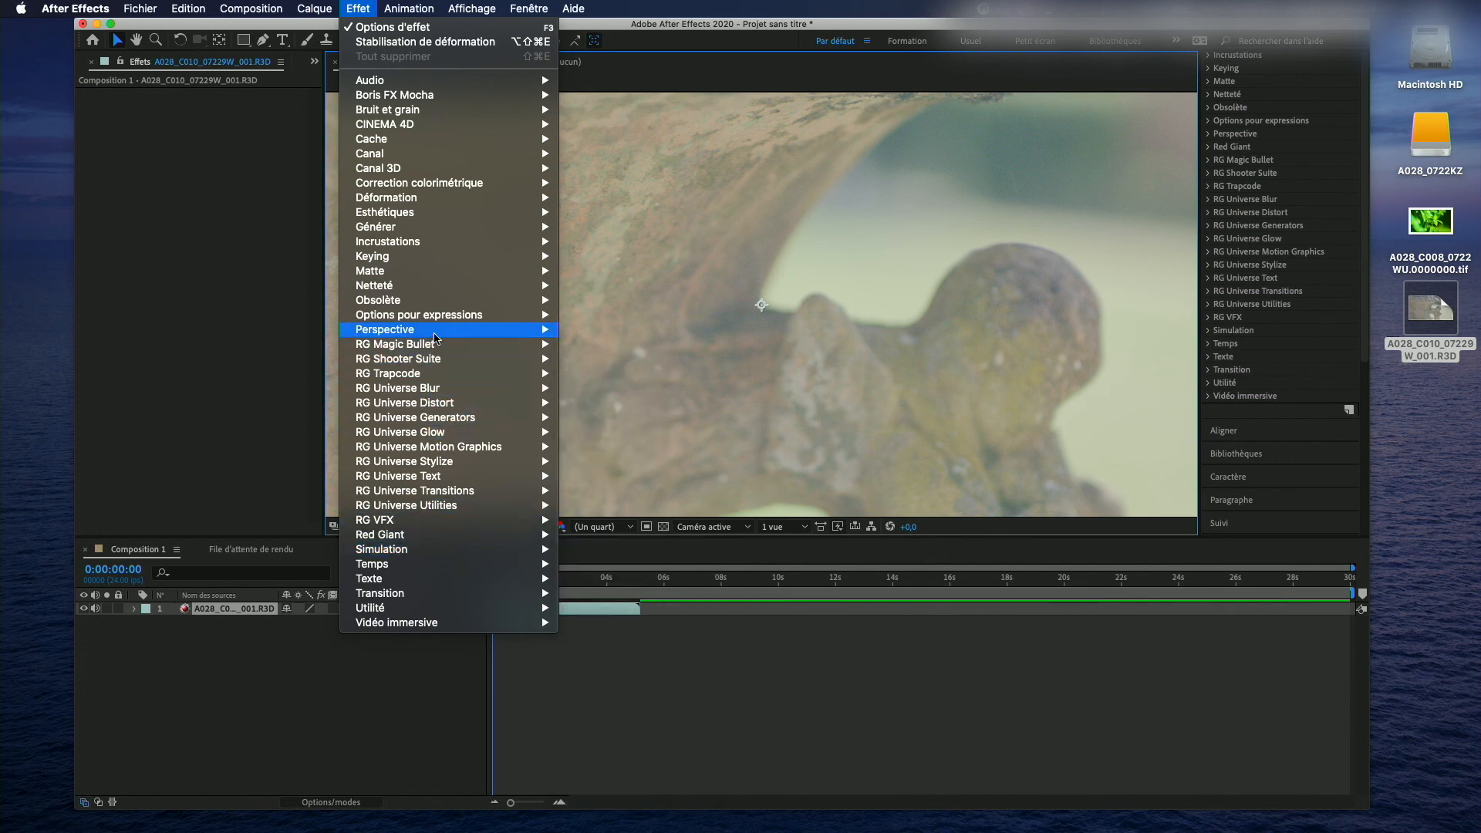
mouse_move(439, 269)
mouse_move(442, 216)
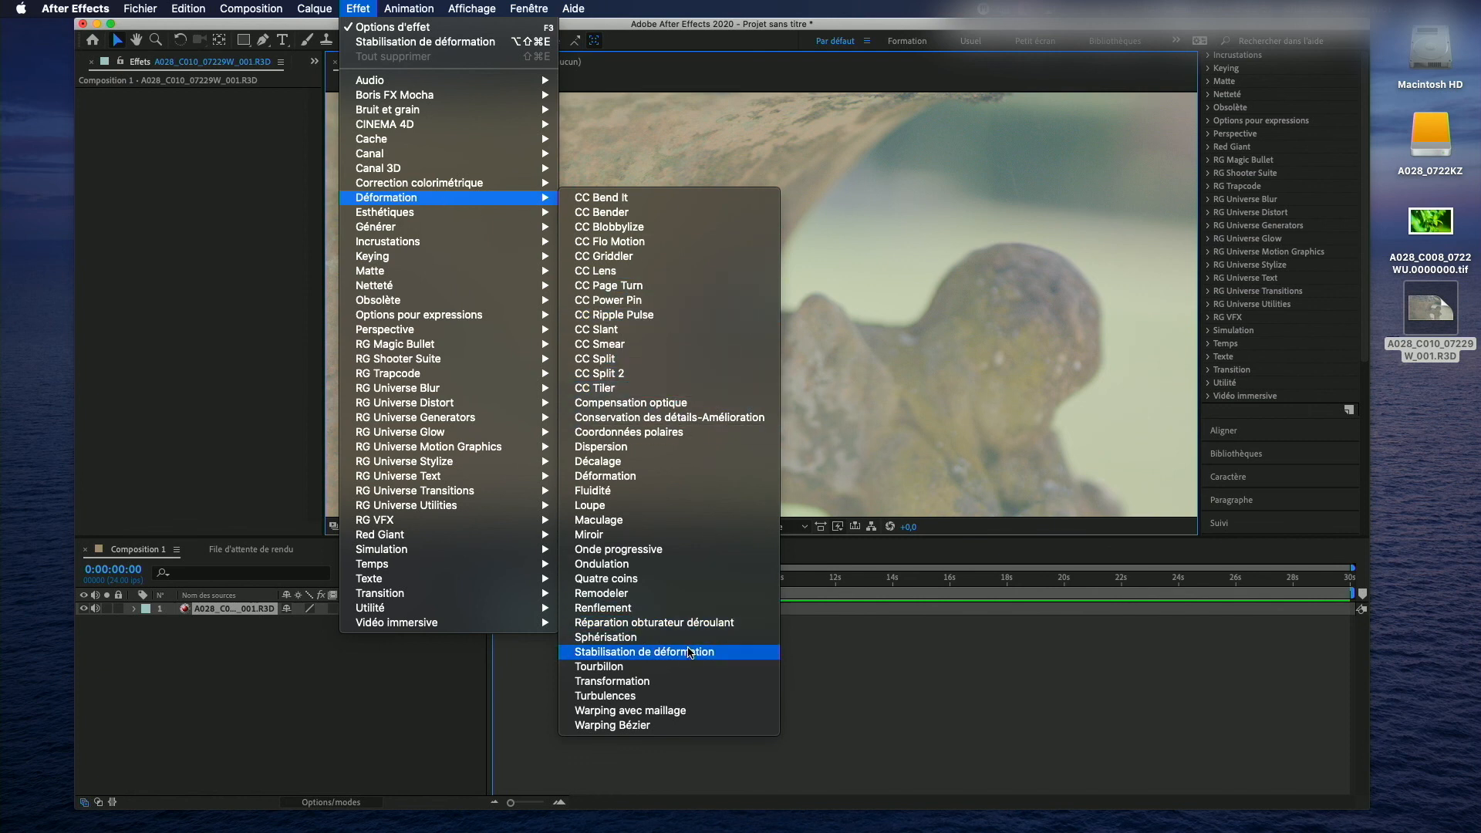
left_click(689, 653)
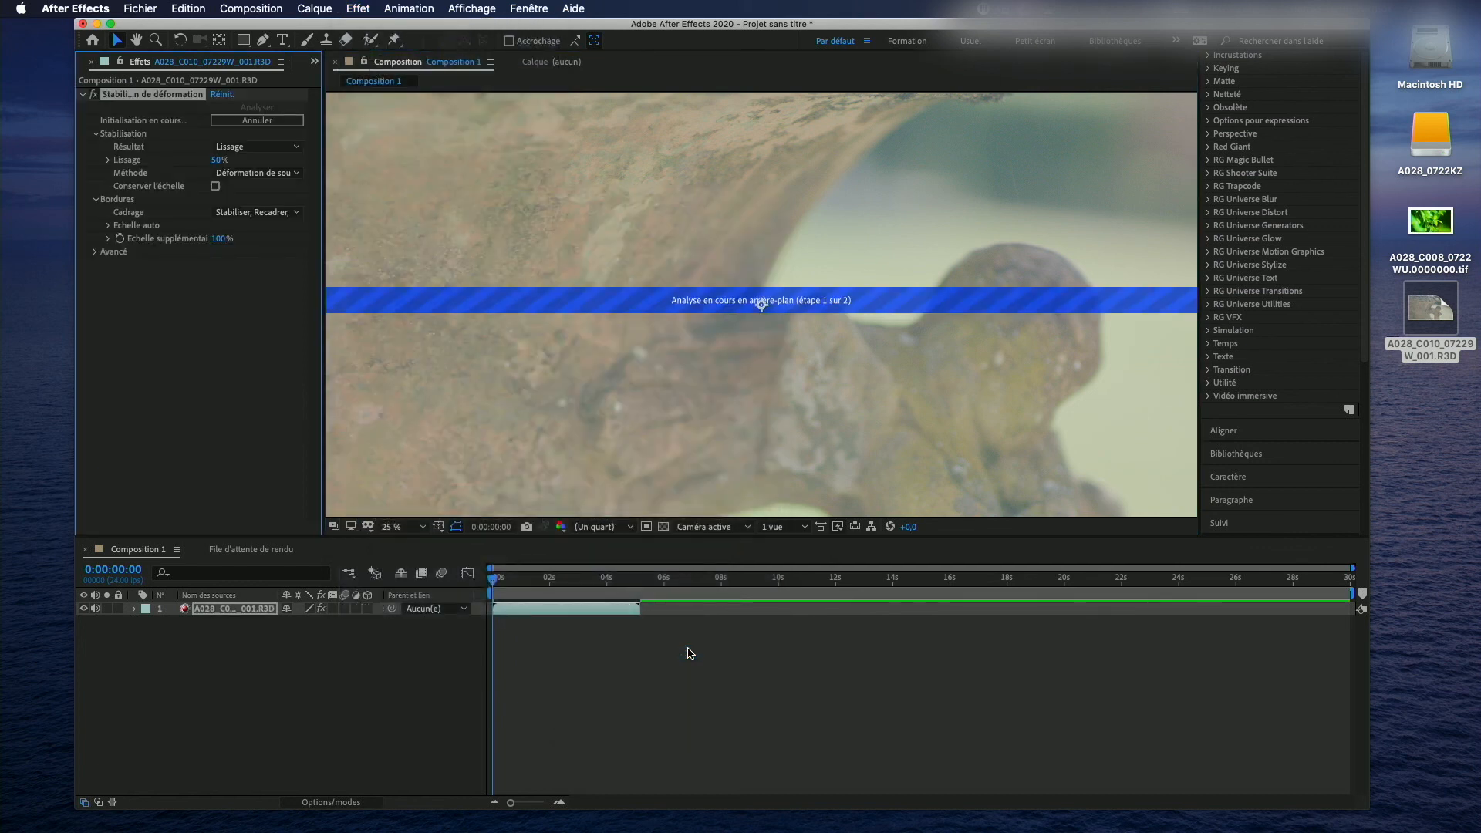